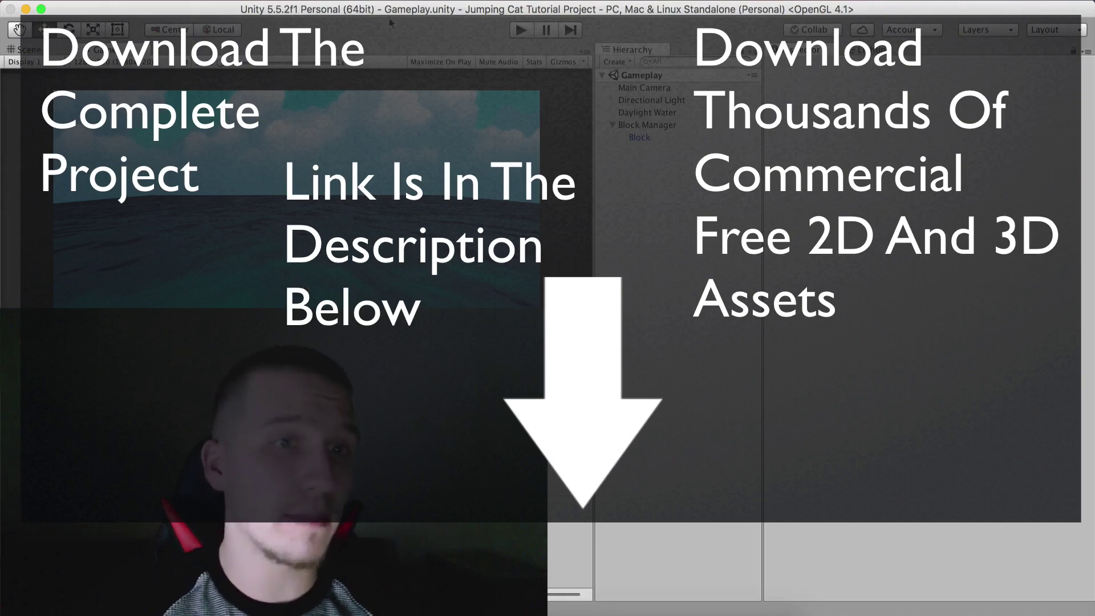
Review the 3D Game Development course slide on the tutorial website, then return to Unity.
click(440, 603)
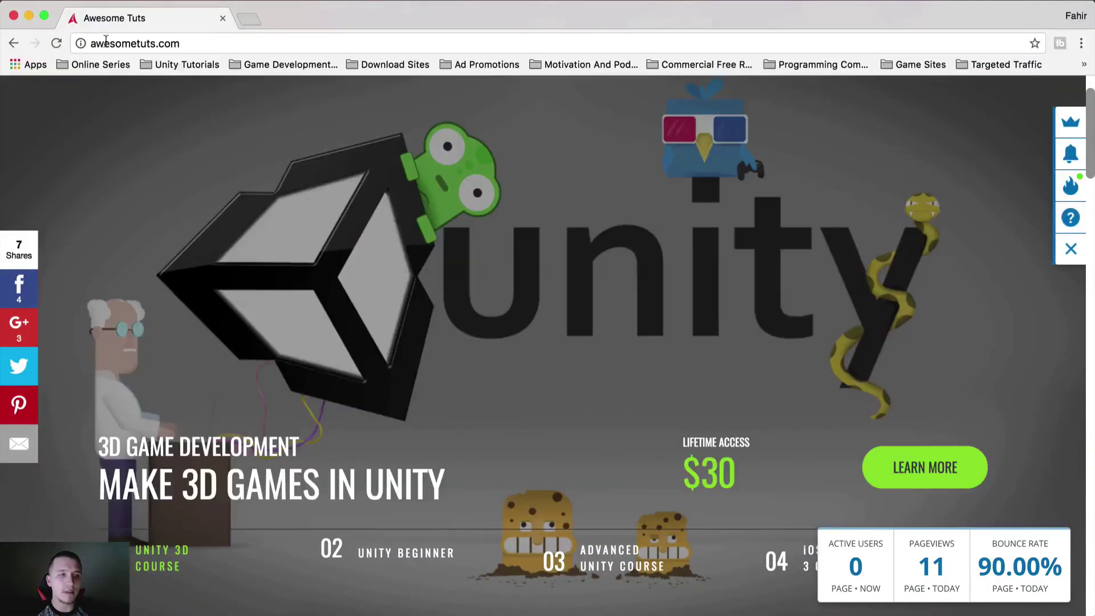
scroll(399, 183, up, 1)
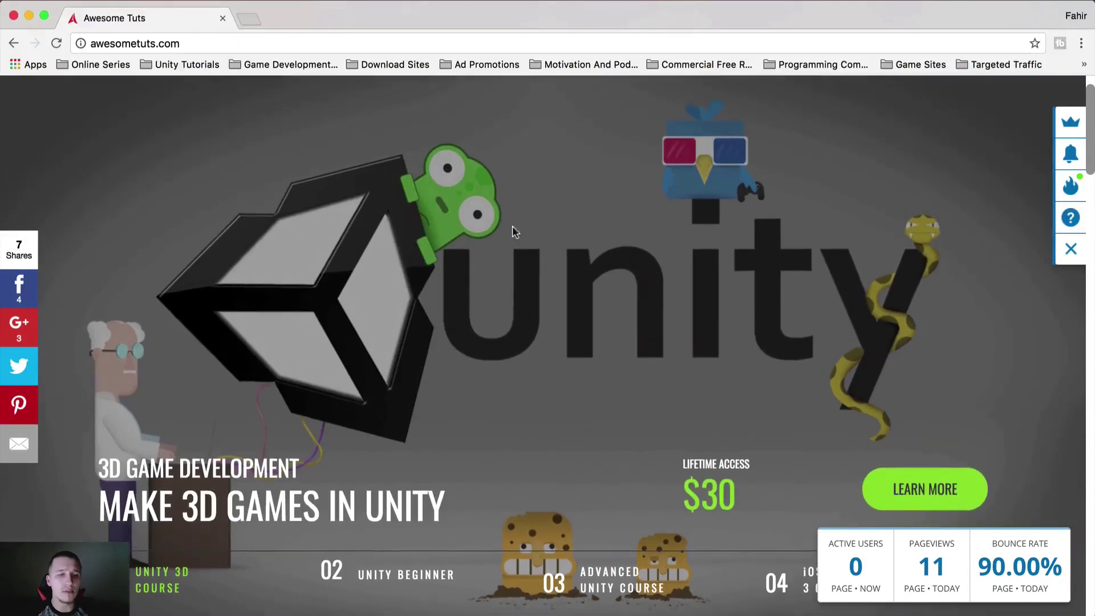
scroll(313, 241, up, 1)
scroll(282, 378, down, 2)
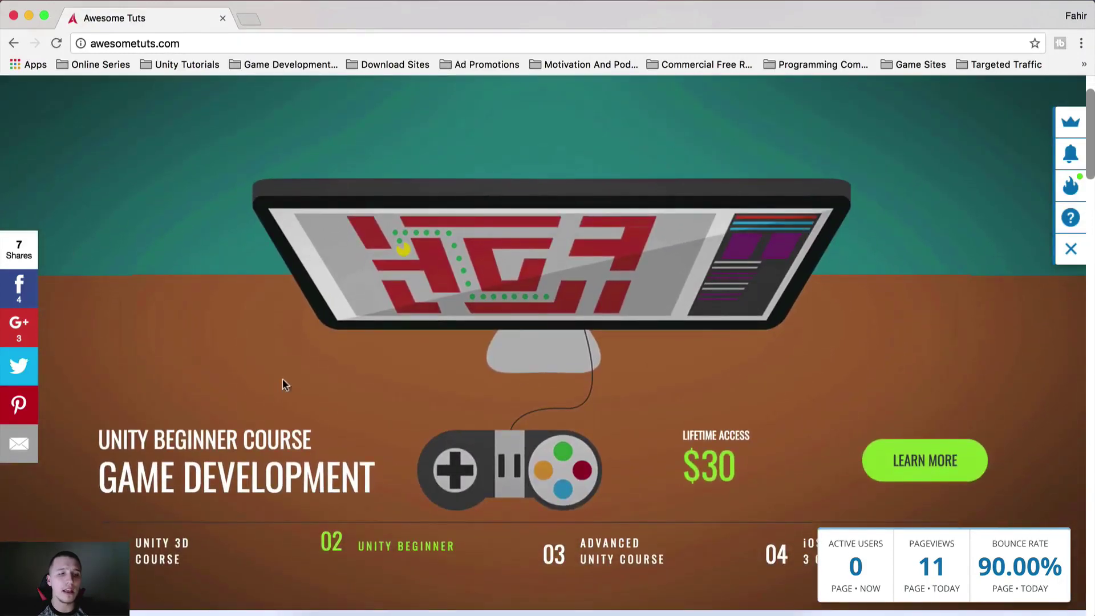
click(166, 562)
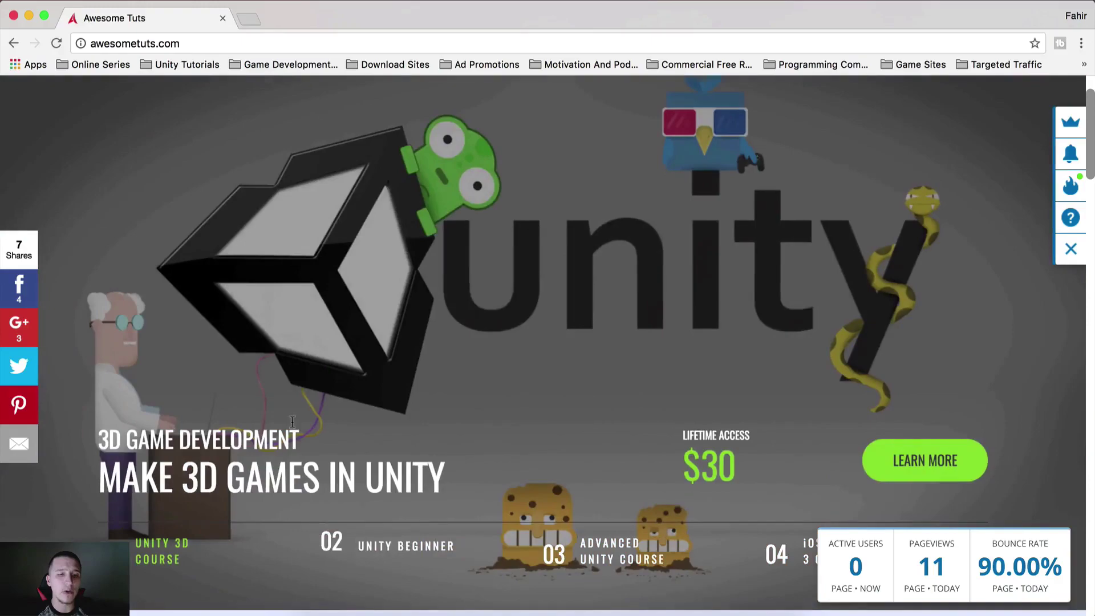
click(482, 606)
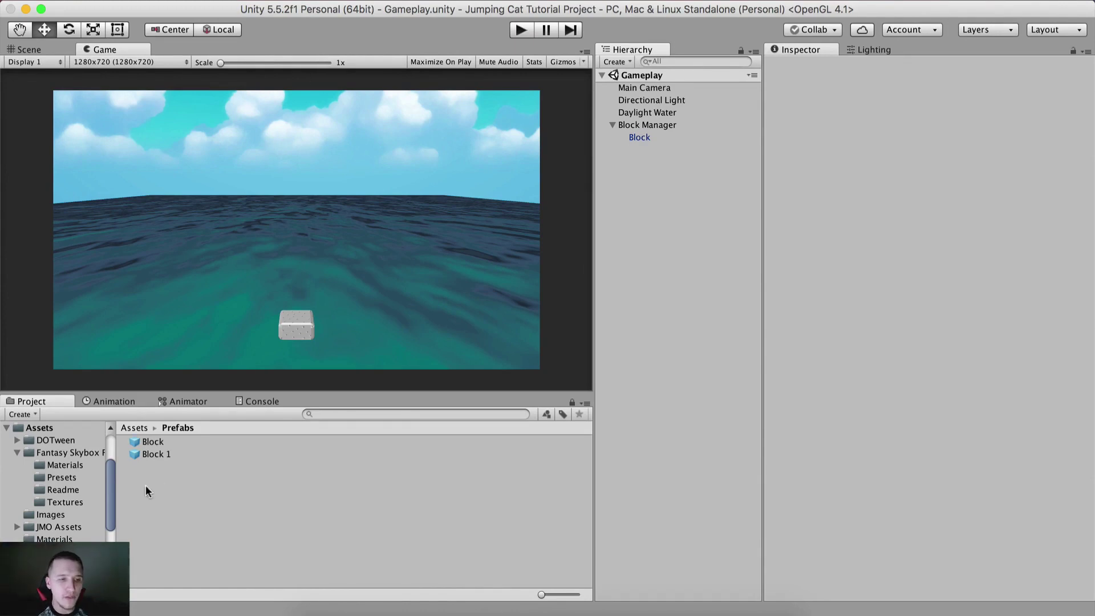
Drag the cat model from Assets > Models into the scene and inspect it in Scene view.
click(141, 429)
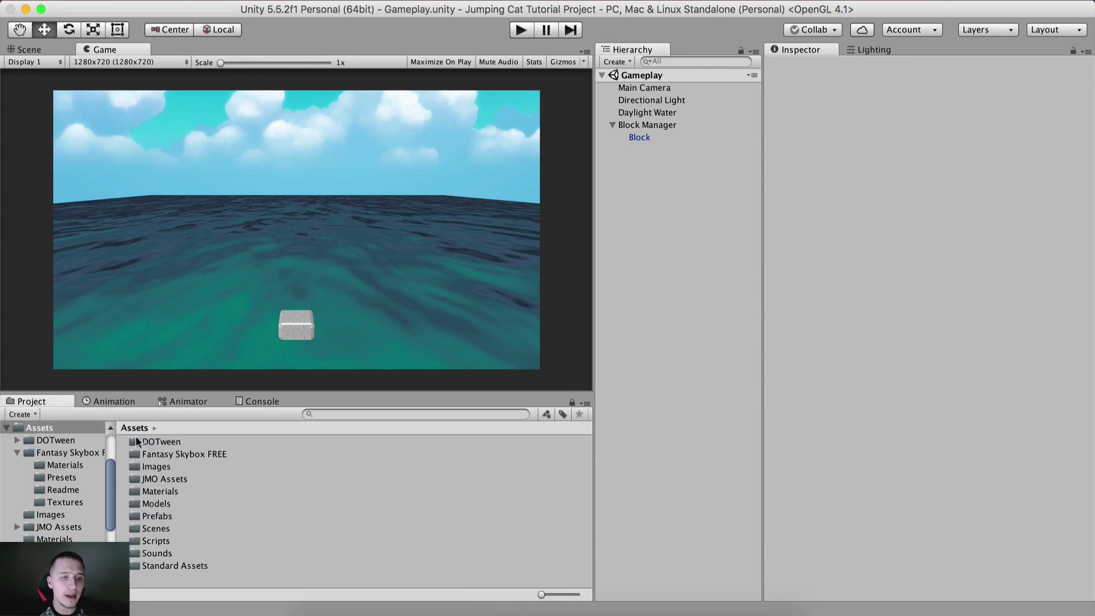
double_click(153, 505)
drag(143, 455, 686, 261)
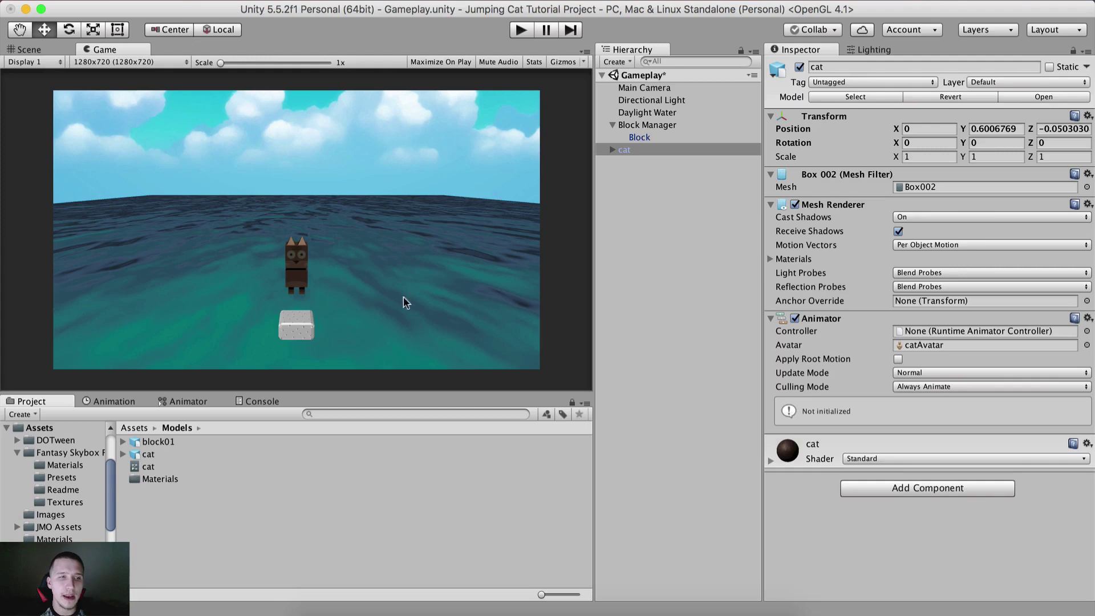
click(28, 49)
alt+drag(427, 183, 511, 221)
alt+drag(424, 217, 454, 220)
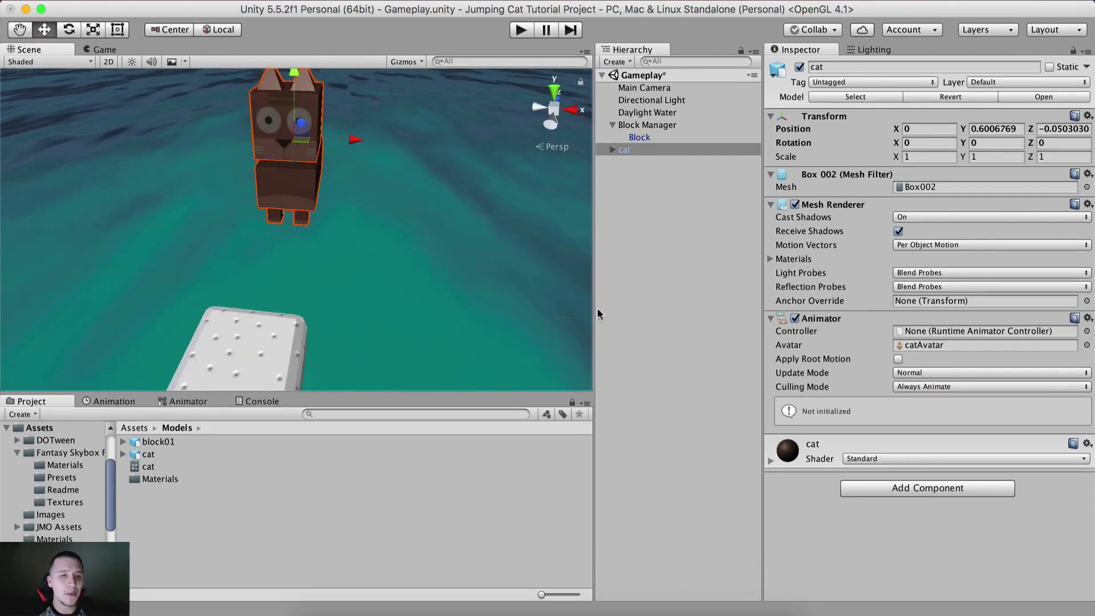
click(105, 50)
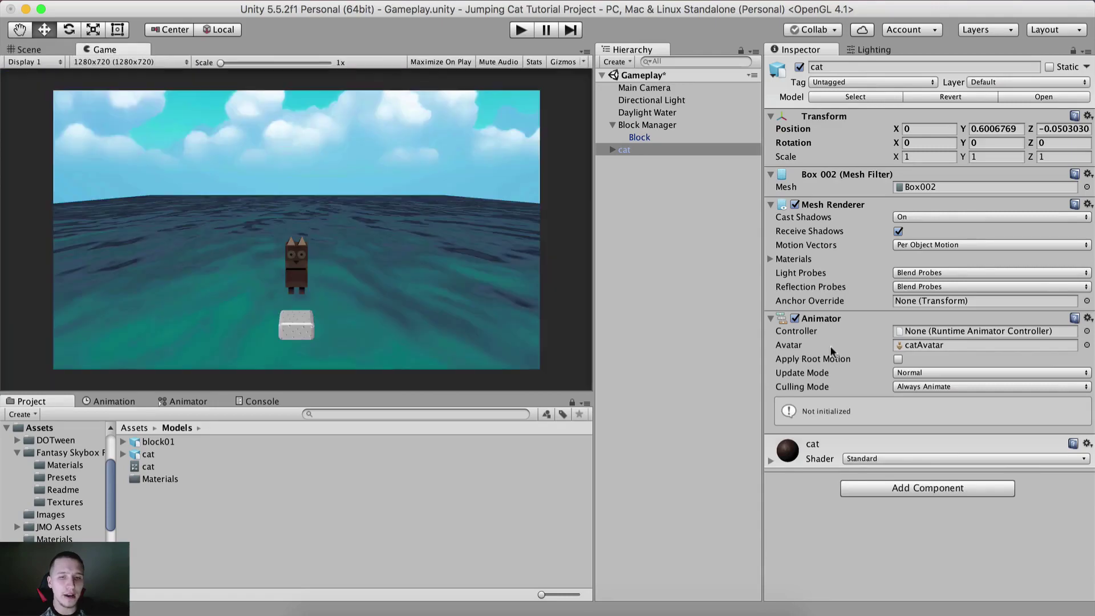
Switch the cat material's shader to MatCap/Vertex/Textured Multiply.
click(771, 460)
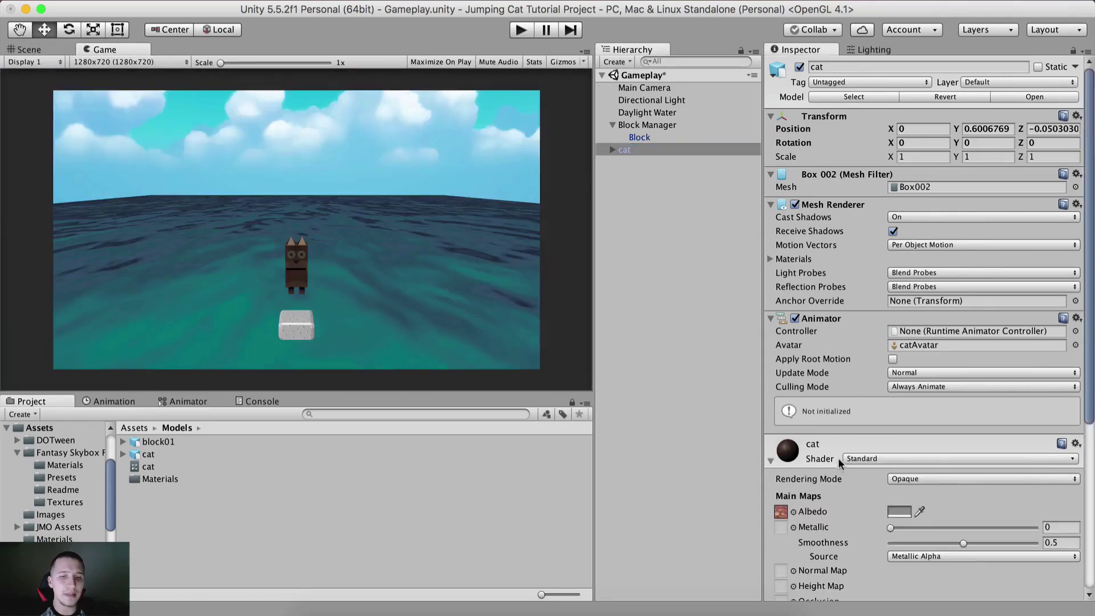
scroll(839, 463, down, 5)
click(885, 307)
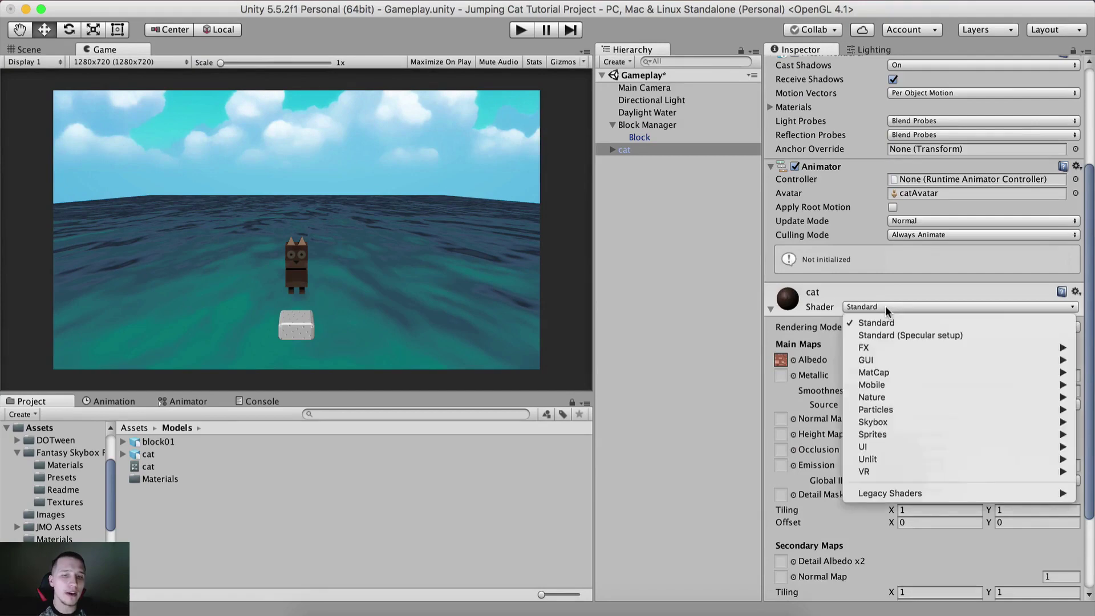
mouse_move(892, 372)
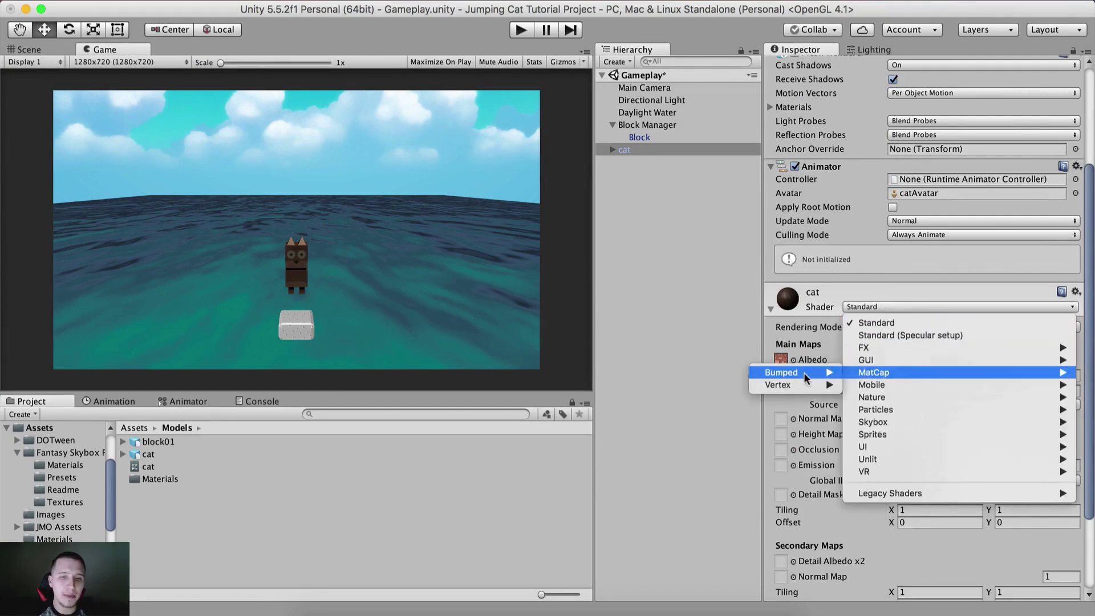
mouse_move(796, 385)
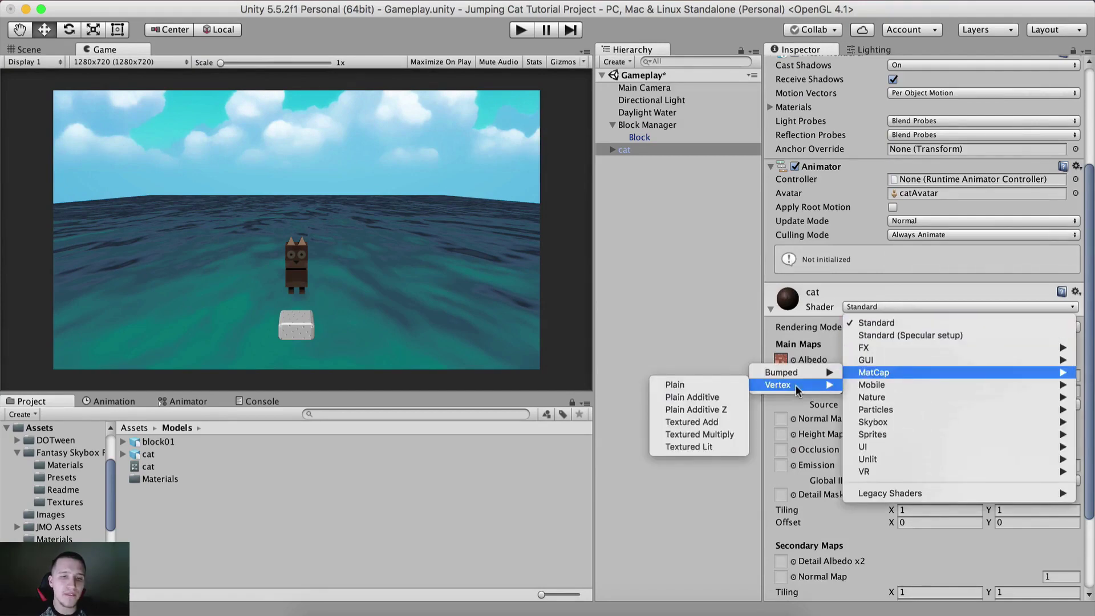
click(696, 435)
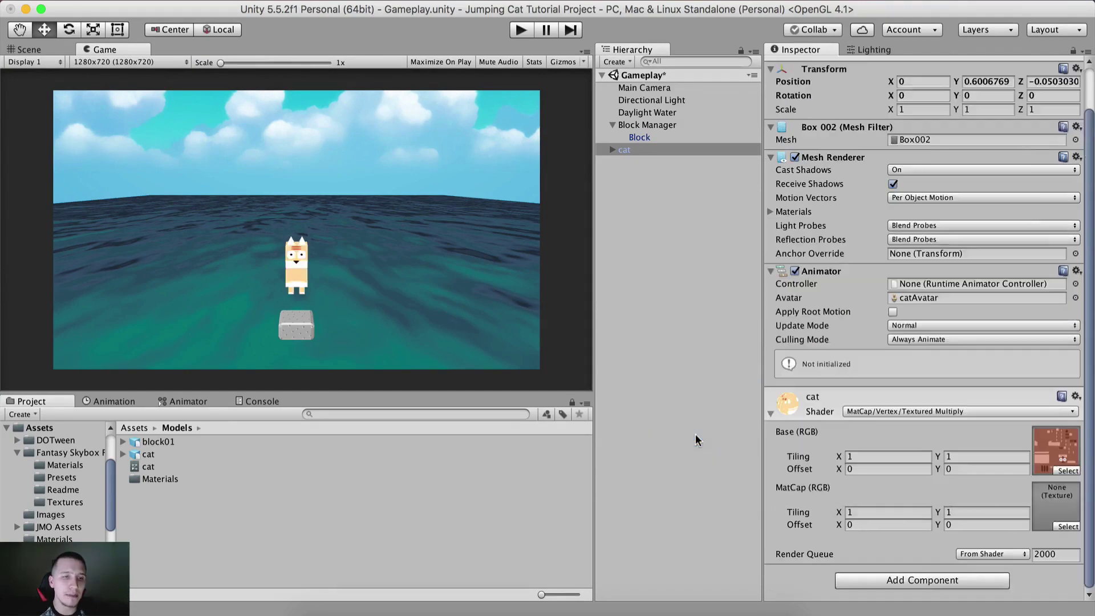
Assign MatCap_ToonSoft as the material's MatCap texture by searching 'toon'.
click(1065, 471)
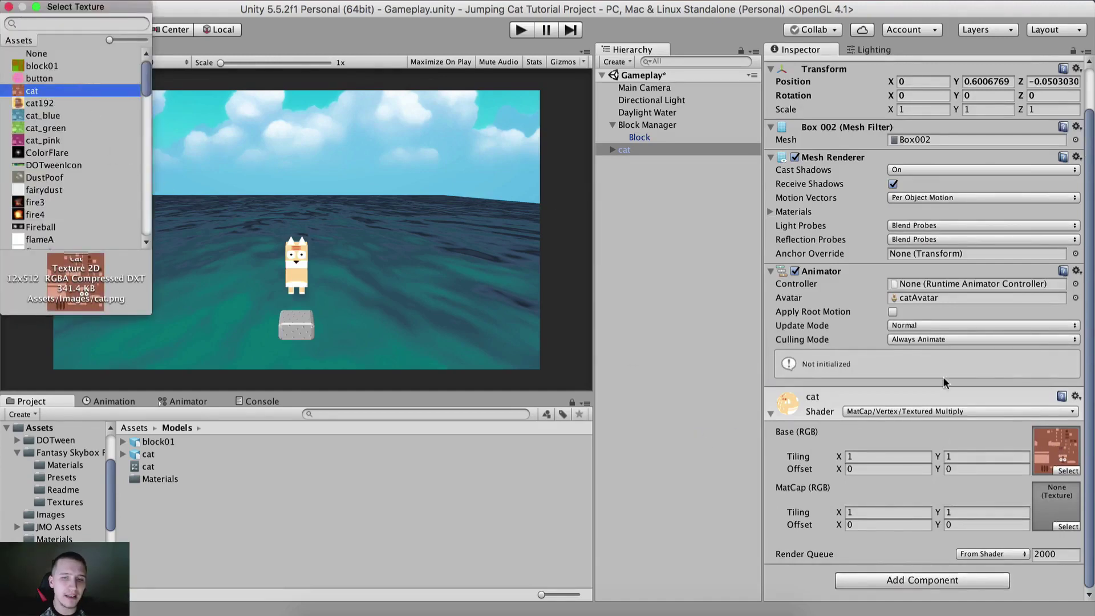
click(1066, 525)
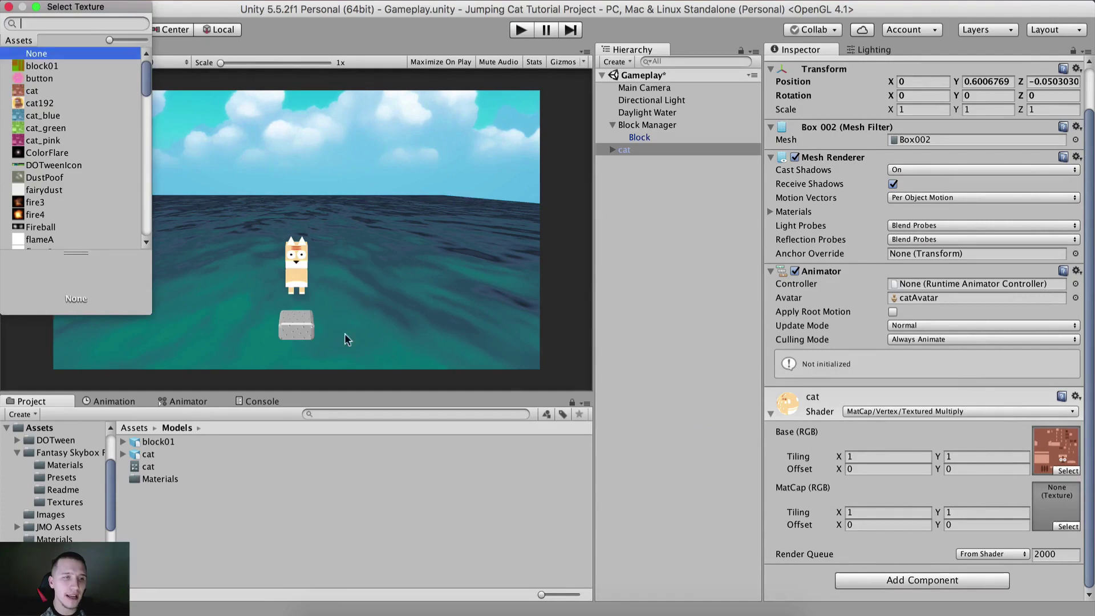
text(toon)
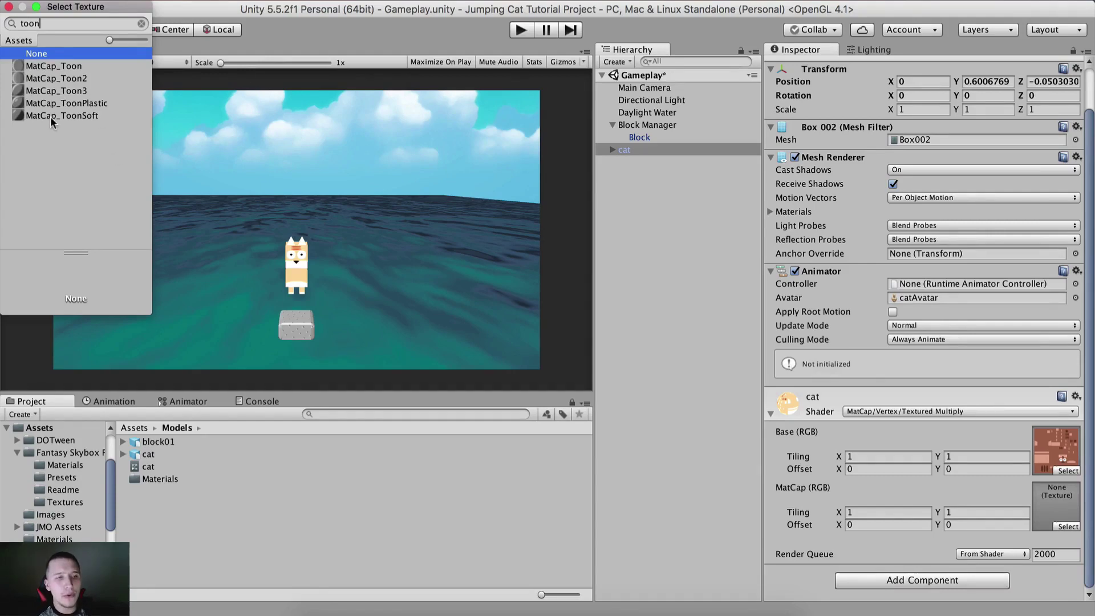
click(92, 116)
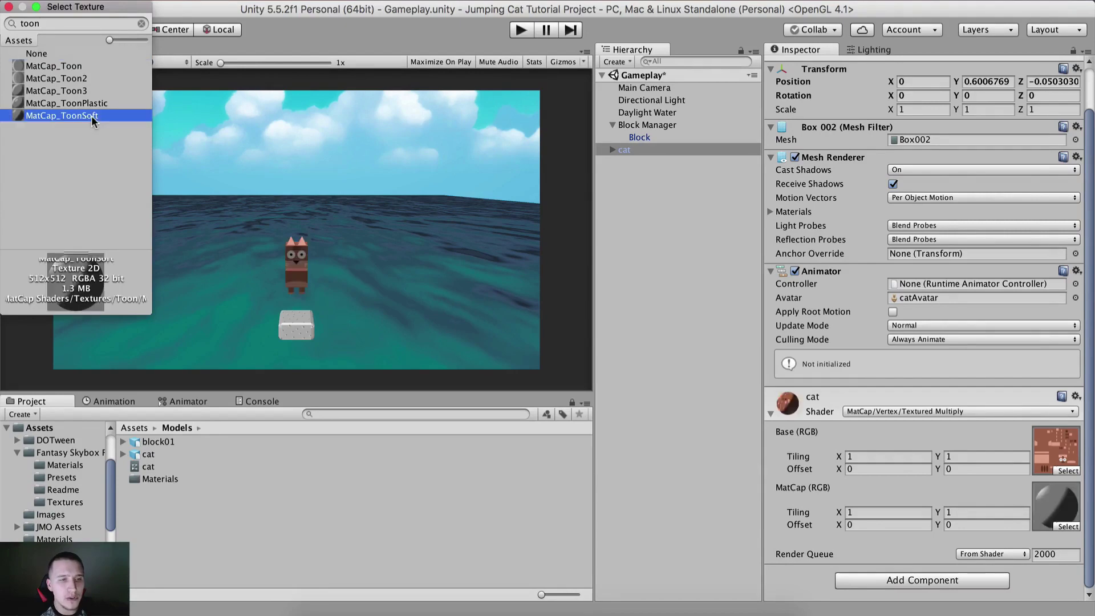
click(347, 135)
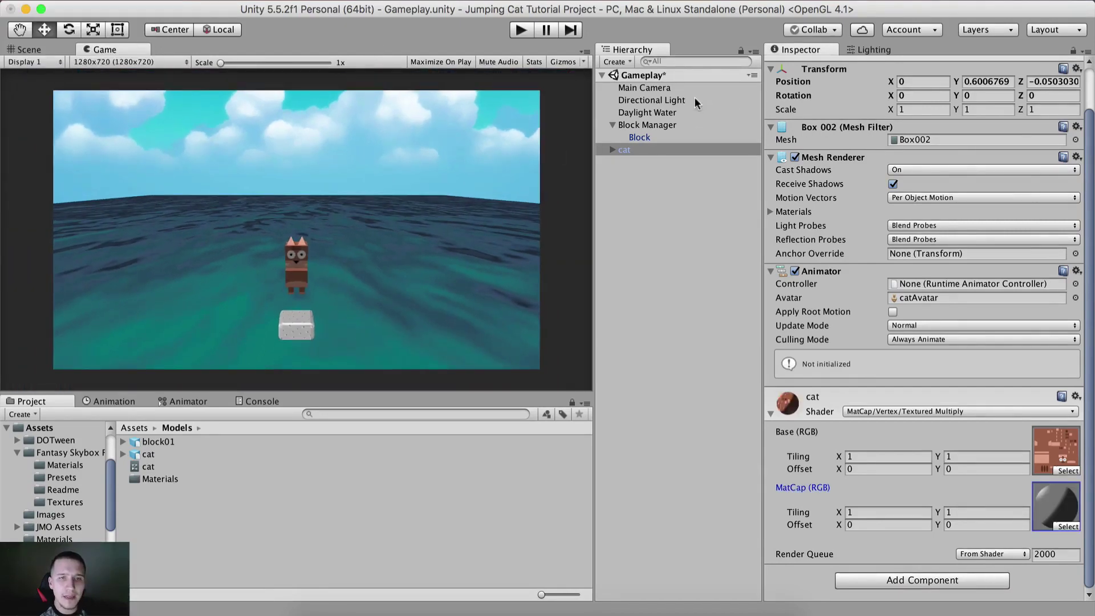
Set the Directional Light's X rotation to 50 after trying 25 and 94.6, then start renaming the cat.
click(662, 101)
click(896, 129)
drag(896, 129, 931, 131)
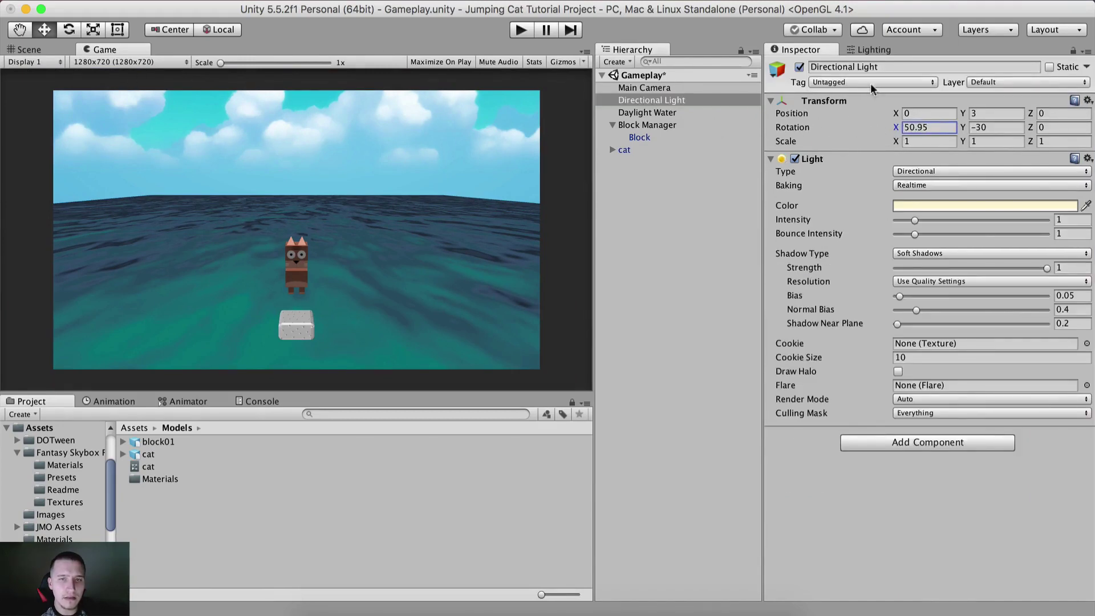
text(25)
key(BackSpace)
key(BackSpace)
text(94.6)
key(Return)
text(50)
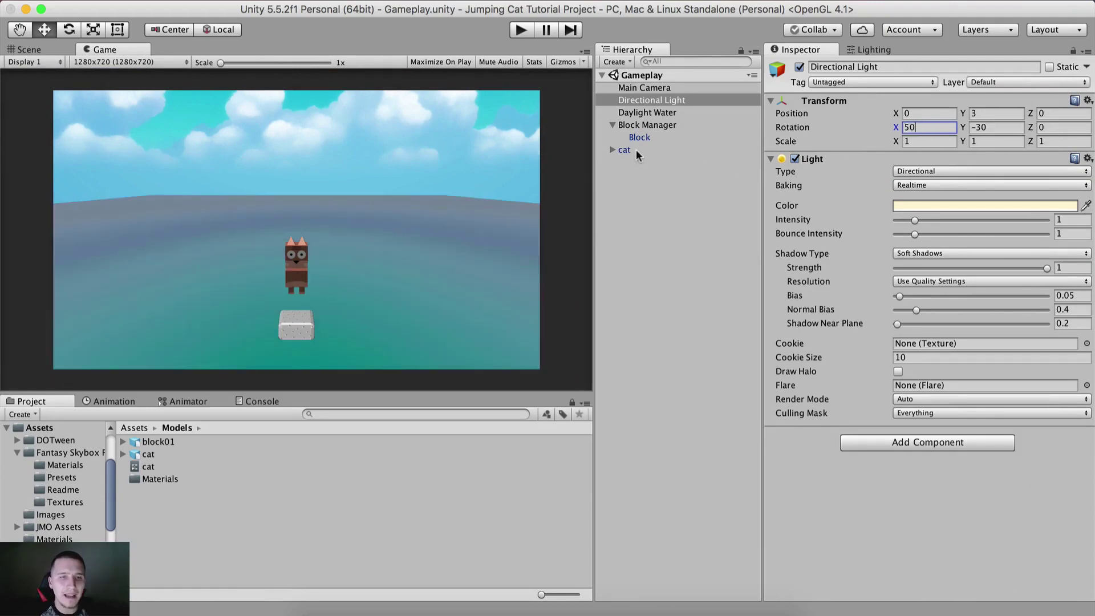
click(626, 150)
key(Return)
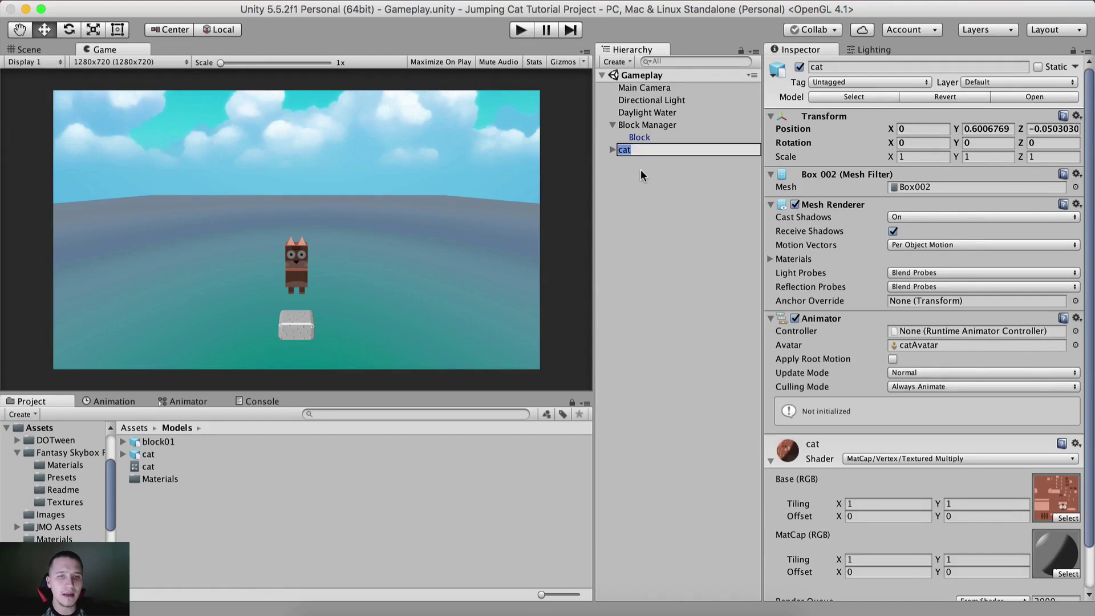
Rename the cat to 'Cat Child' and put the cat Animator Controller in its Controller slot.
text(Cat Child)
key(Return)
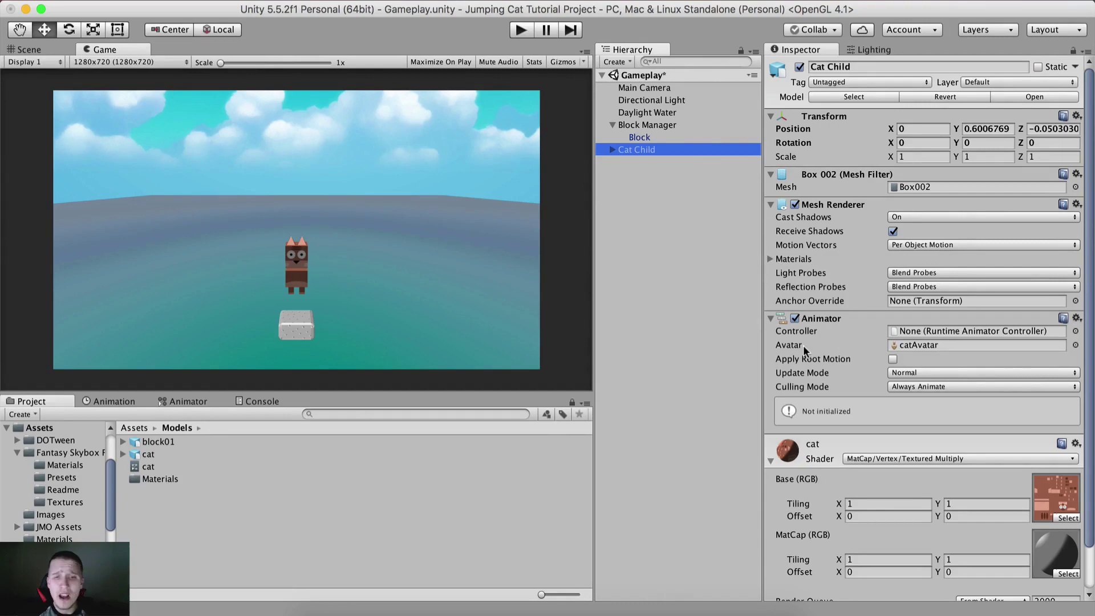
scroll(803, 344, down, 3)
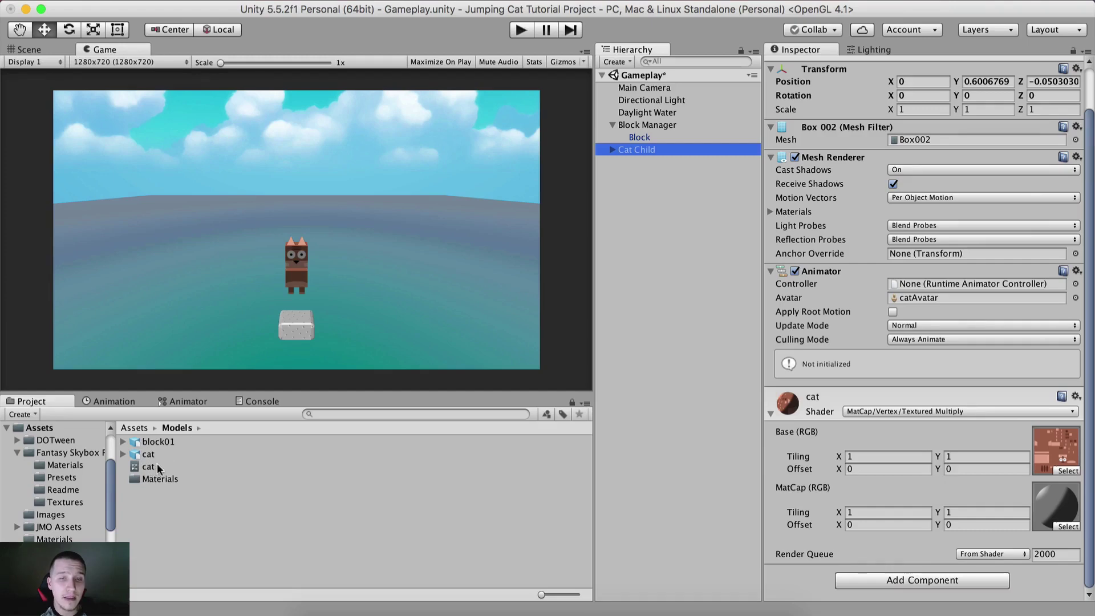
drag(150, 468, 911, 284)
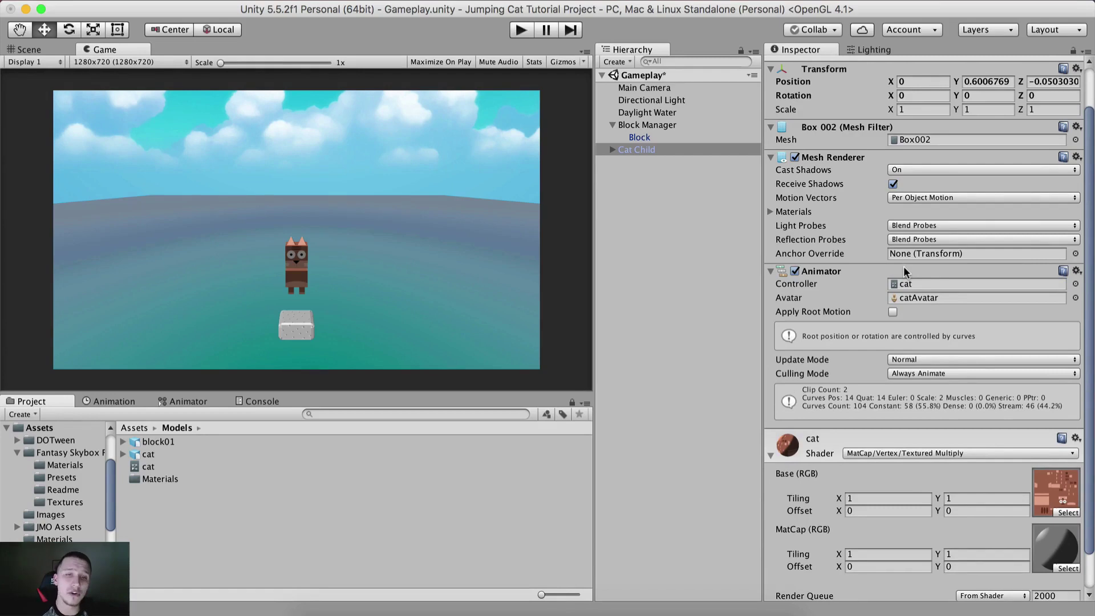
click(639, 177)
Set Cat Child's Position Y to 0 in the Inspector.
click(640, 149)
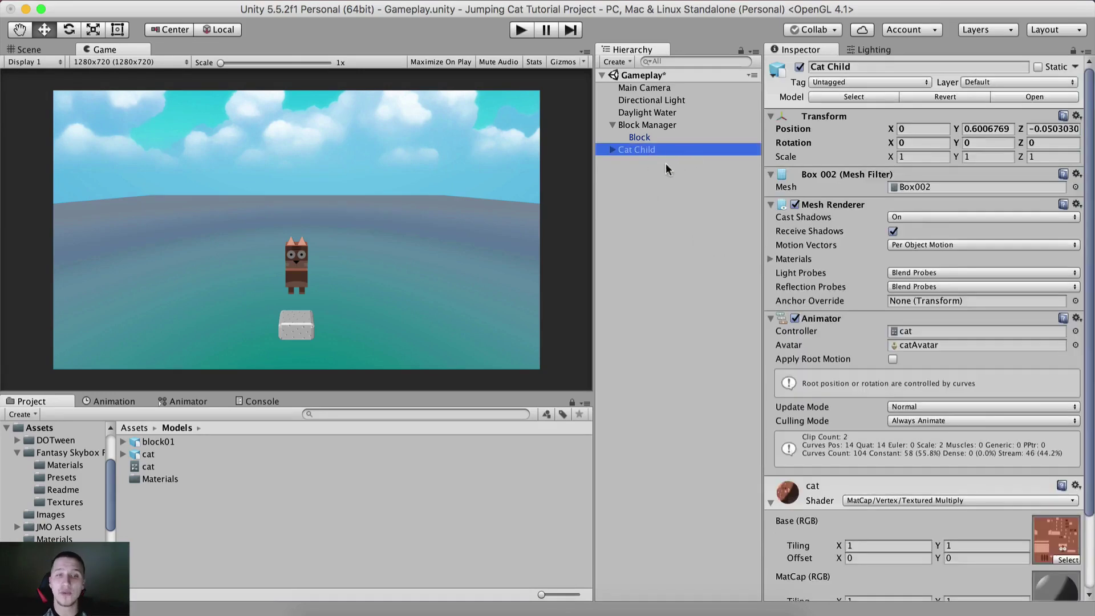
scroll(946, 269, down, 3)
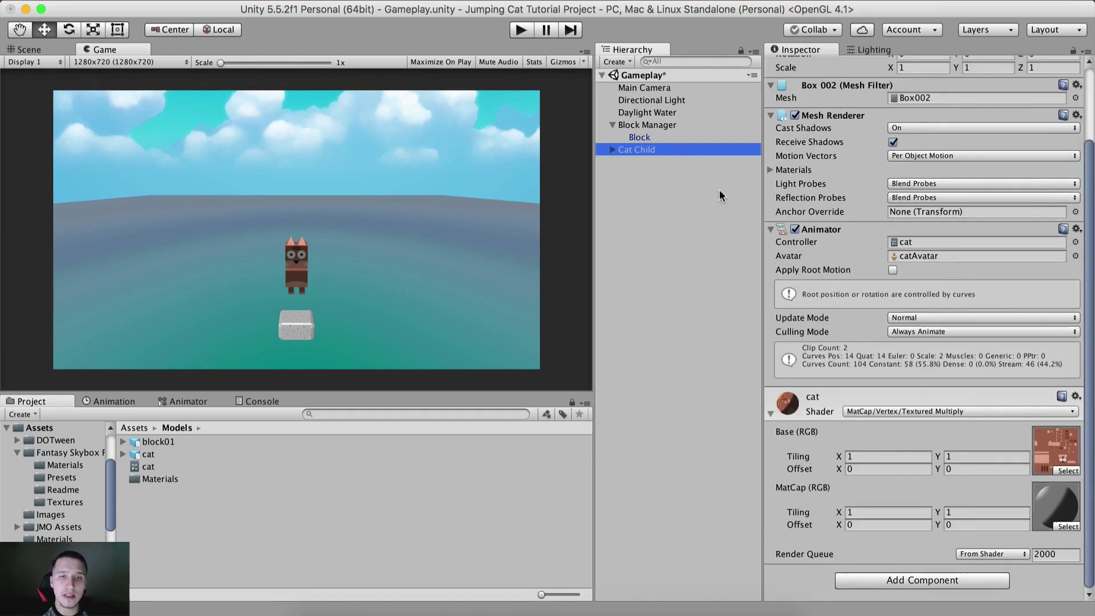
scroll(934, 146, up, 3)
click(994, 128)
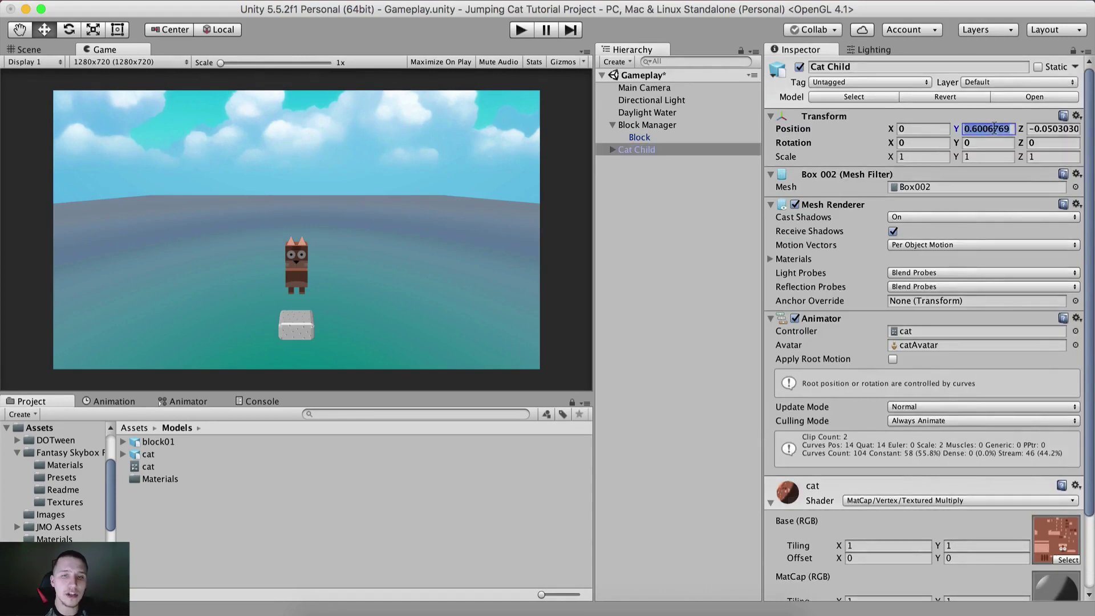
text(0)
key(Tab)
text(0)
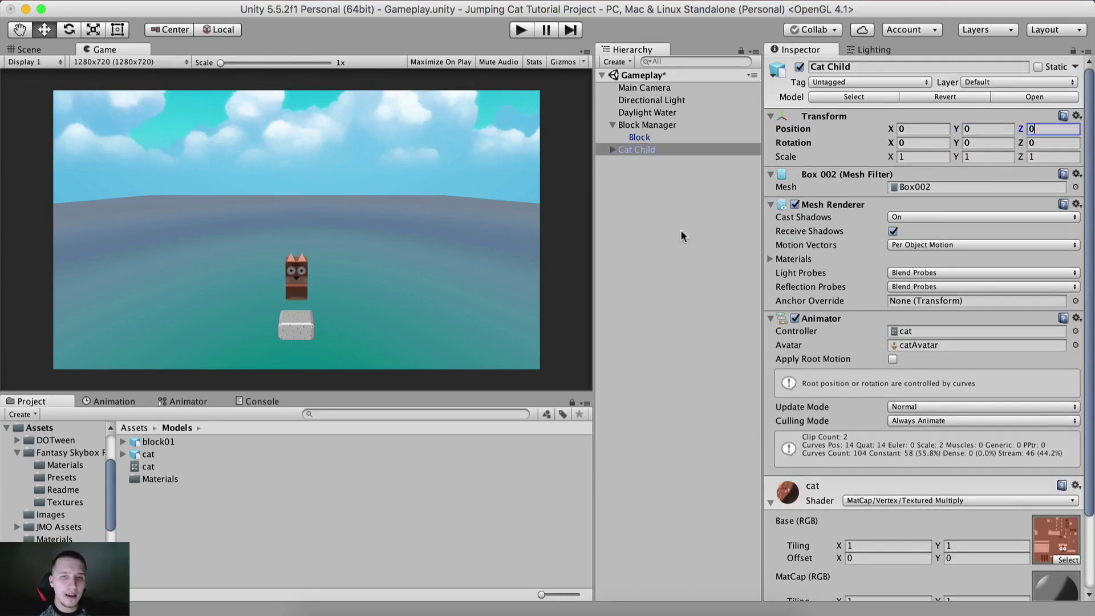
Create an empty GameObject at the root, name it 'Cat', and nest Cat Child under it.
right_click(628, 191)
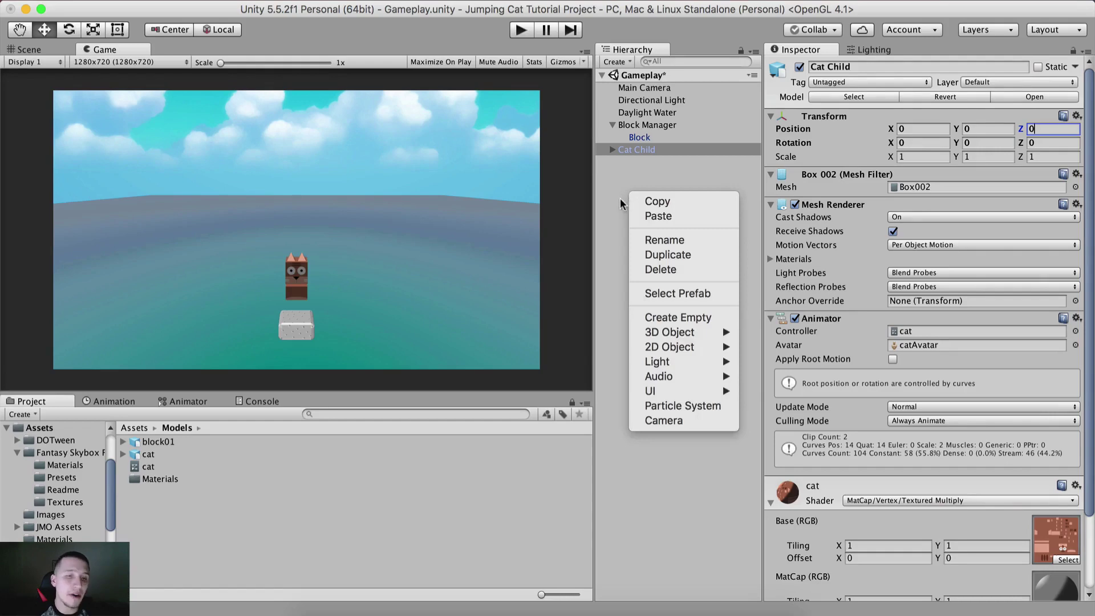
click(648, 319)
drag(647, 231, 642, 308)
click(612, 150)
click(645, 223)
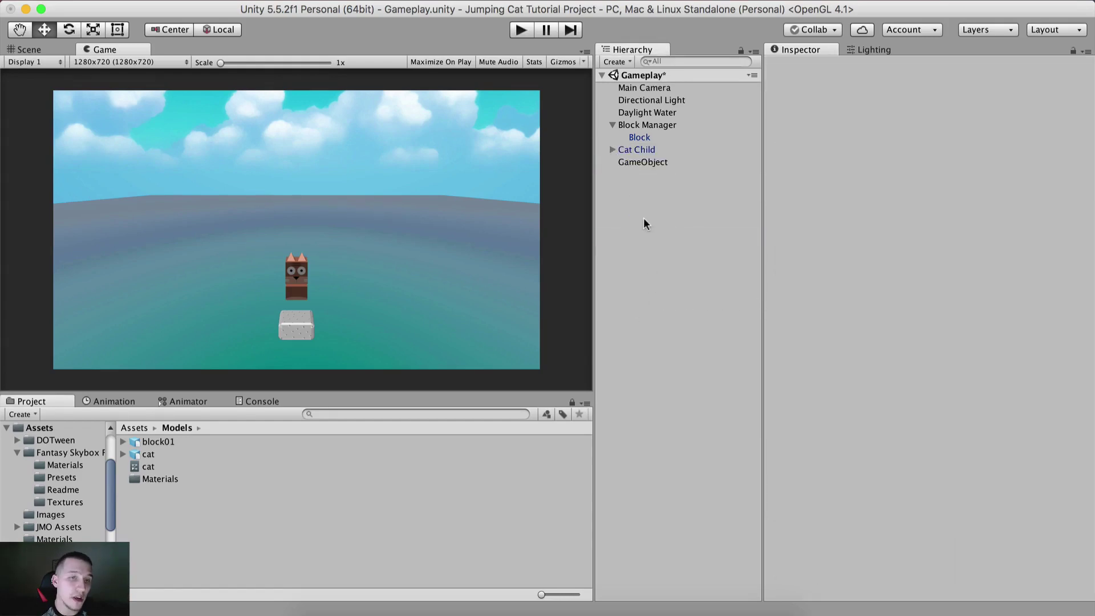
click(641, 163)
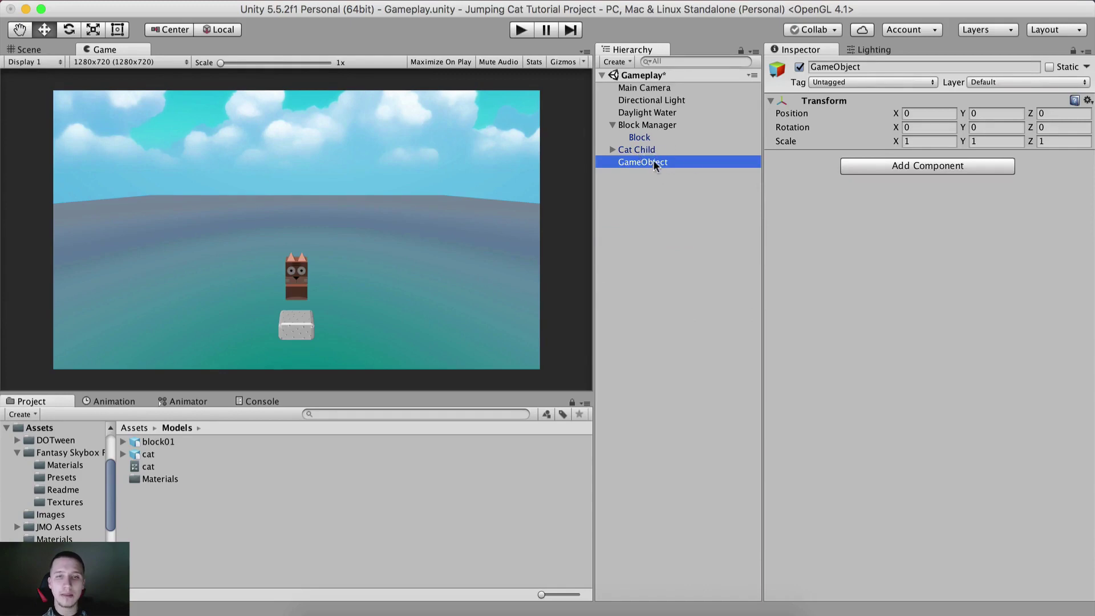
click(693, 162)
text(Cat)
key(Return)
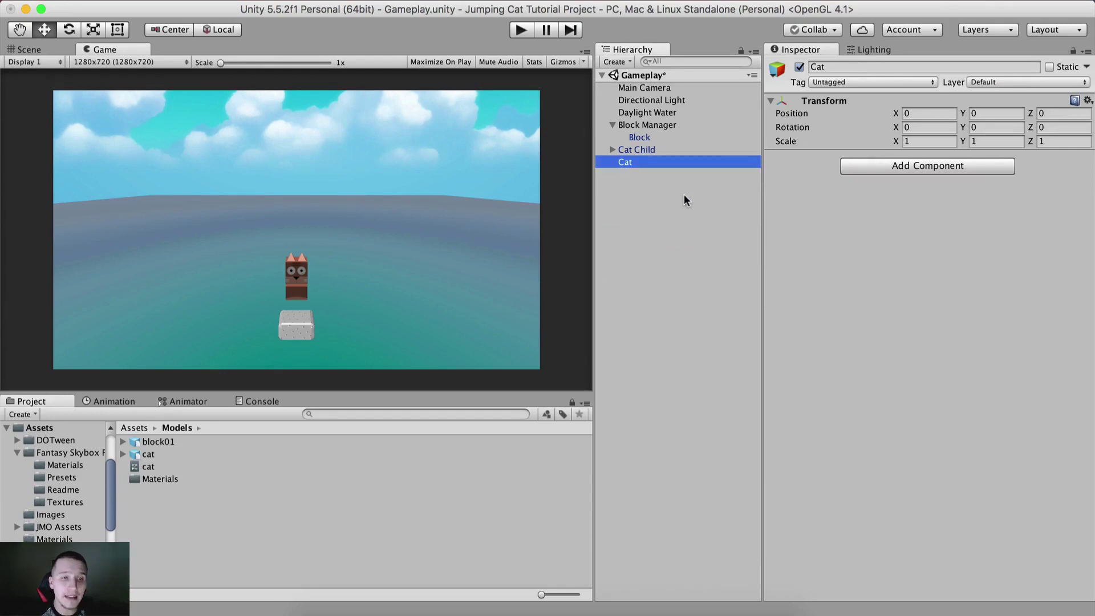
drag(641, 150, 650, 162)
Set the Cat object's position to Y 1.18 and Z -3.
click(632, 152)
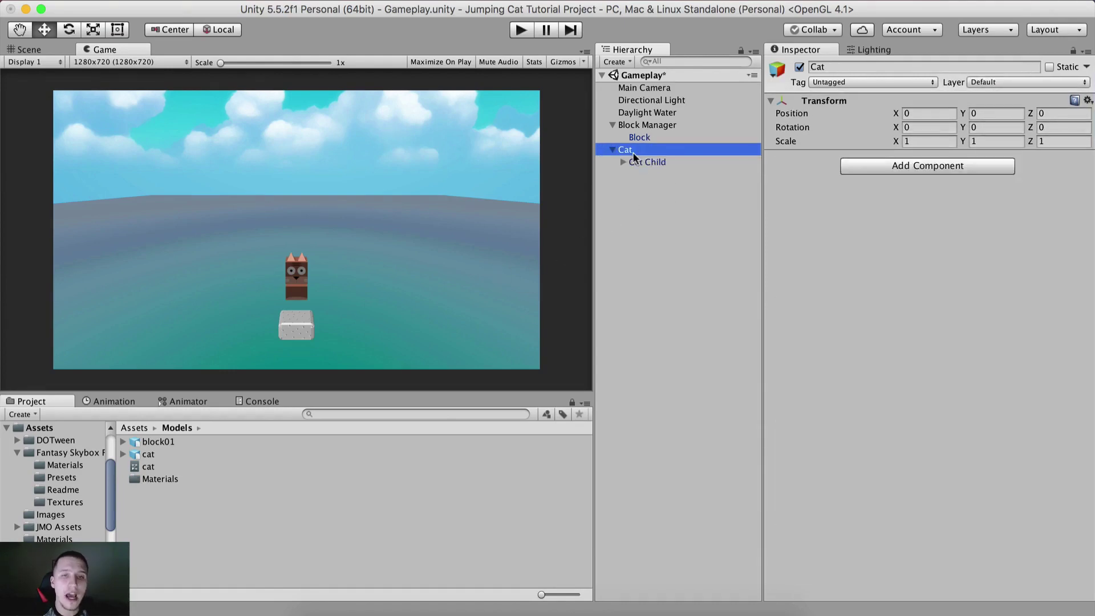
click(940, 114)
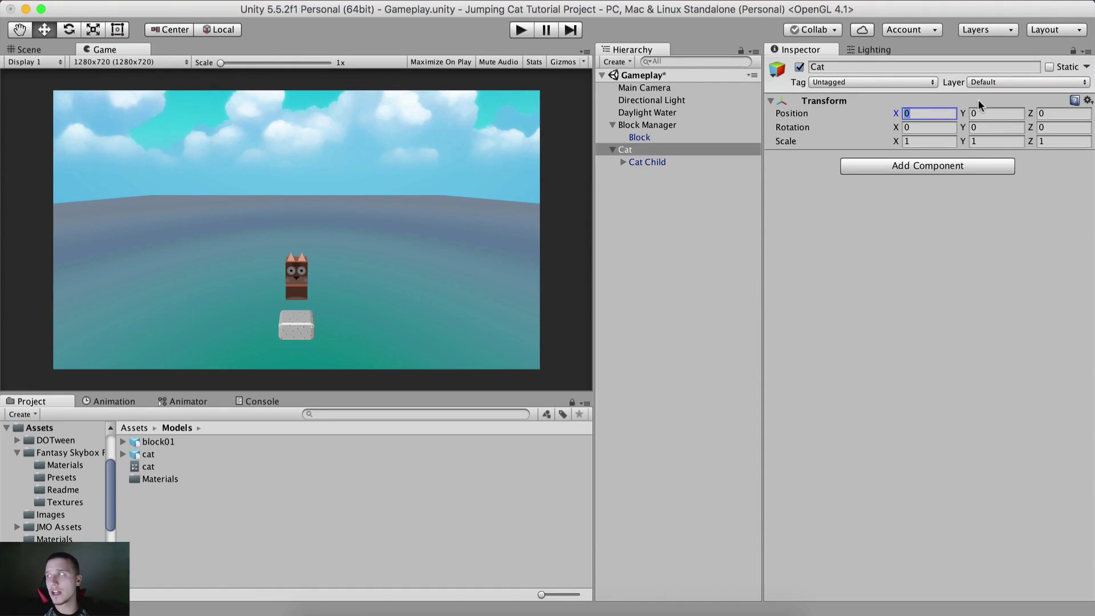
key(Tab)
text(1.18)
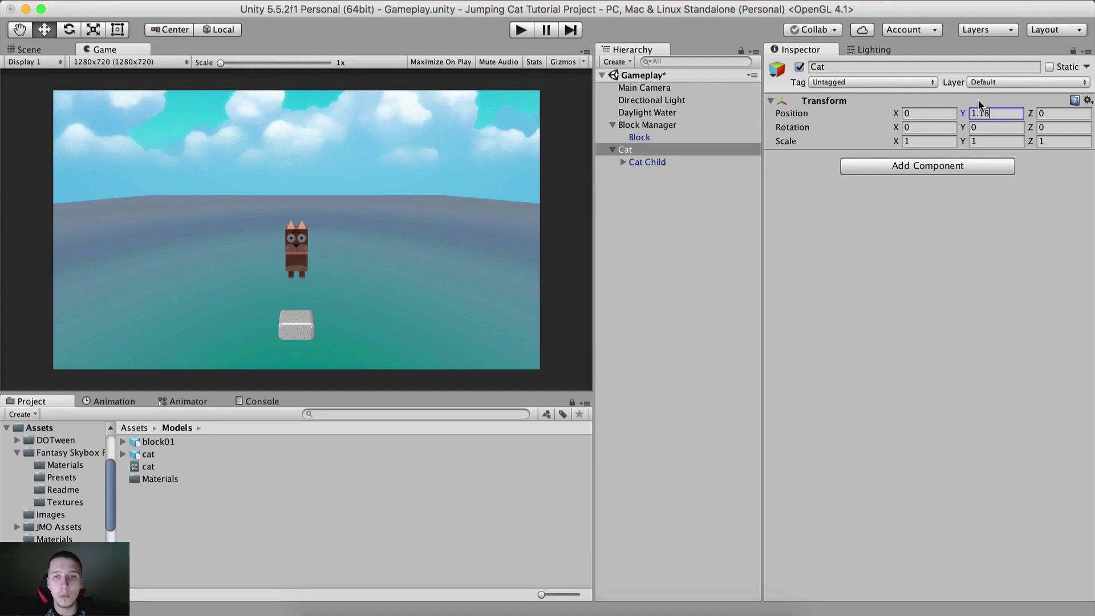
key(Tab)
text(-3)
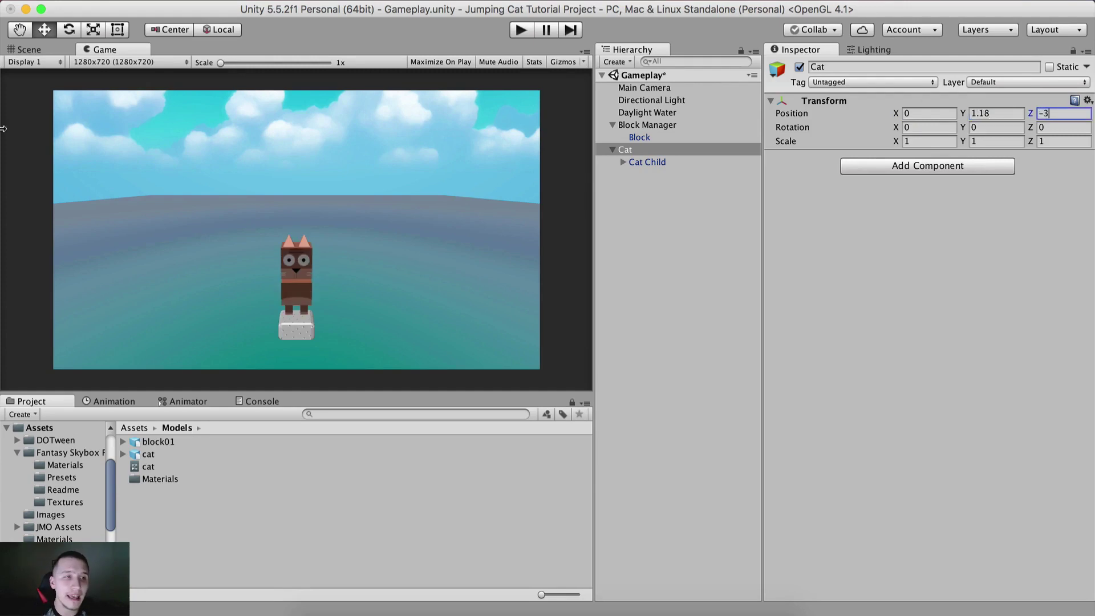
Orbit the Scene view to see the cat standing on top of the block.
click(29, 50)
middle_drag(471, 296, 138, 231)
alt+drag(138, 231, 41, 84)
drag(142, 194, 379, 182)
Enter 0.6 for the Cat's Scale X, Y and Z, then check the smaller cat in the scene.
key(w)
scroll(374, 183, up, 2)
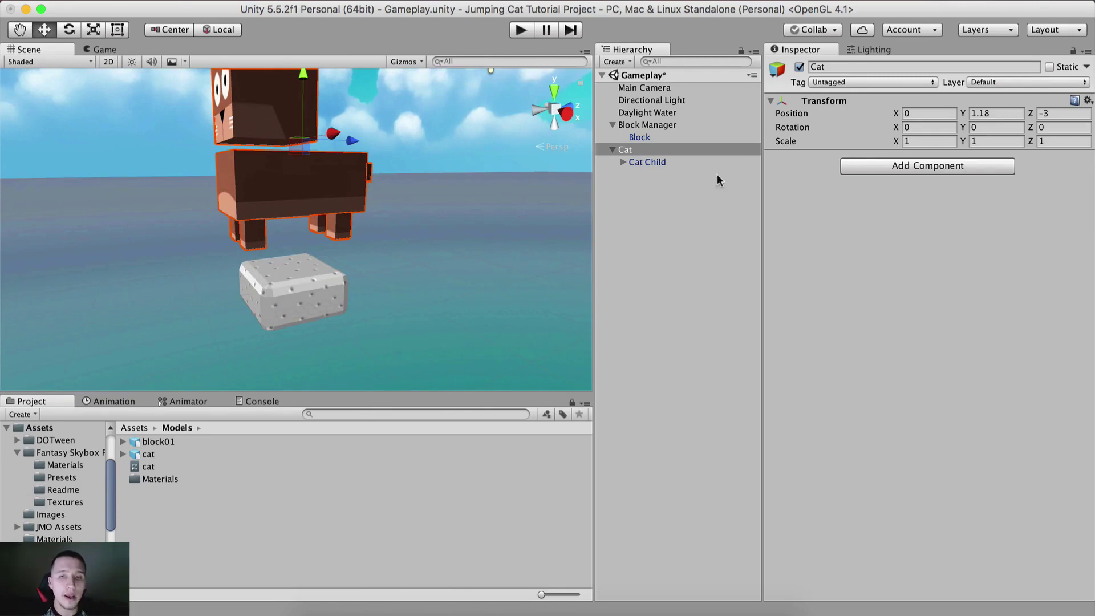
scroll(340, 182, down, 3)
scroll(306, 262, up, 4)
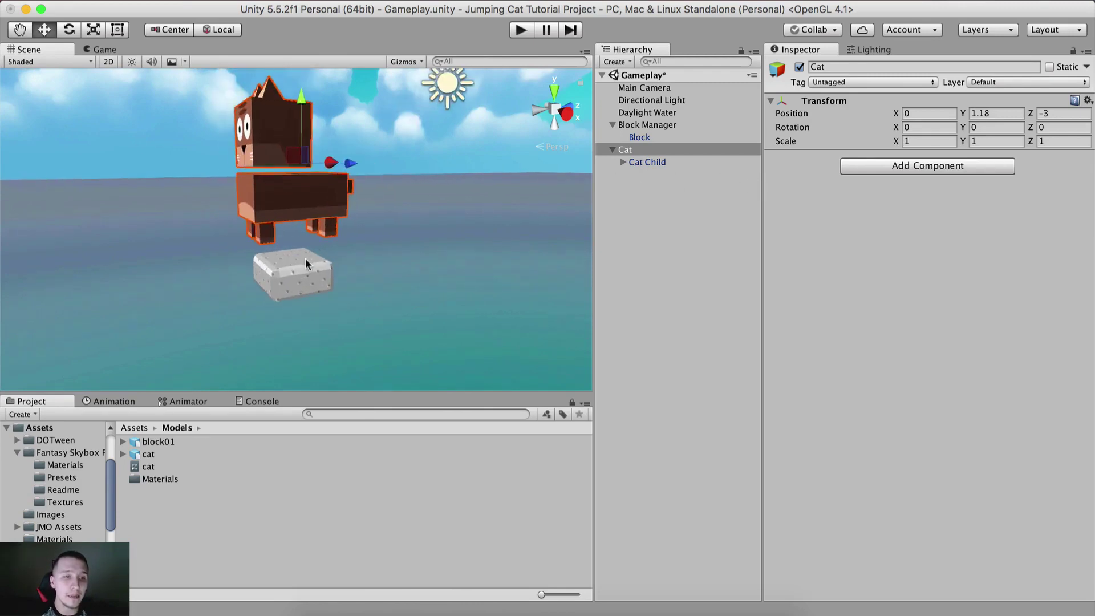
scroll(306, 269, down, 2)
scroll(296, 285, up, 3)
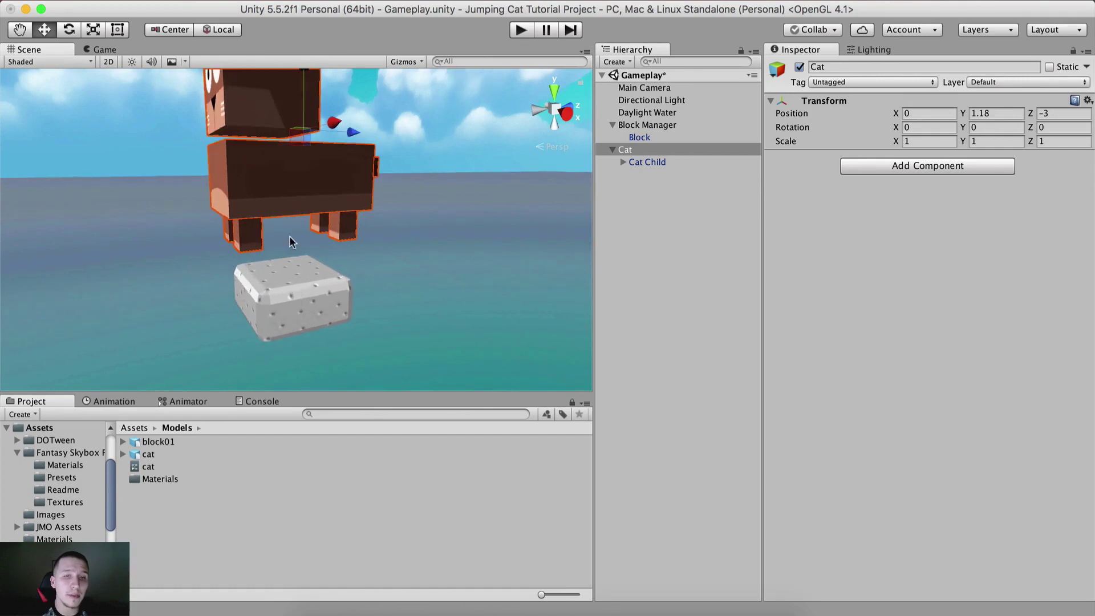
click(919, 140)
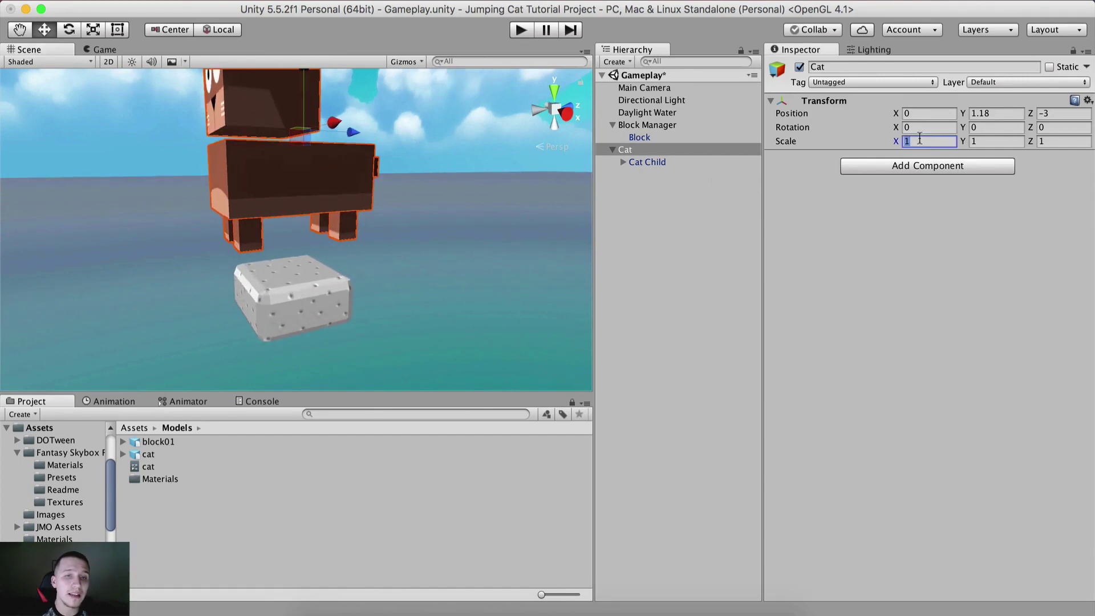
click(655, 150)
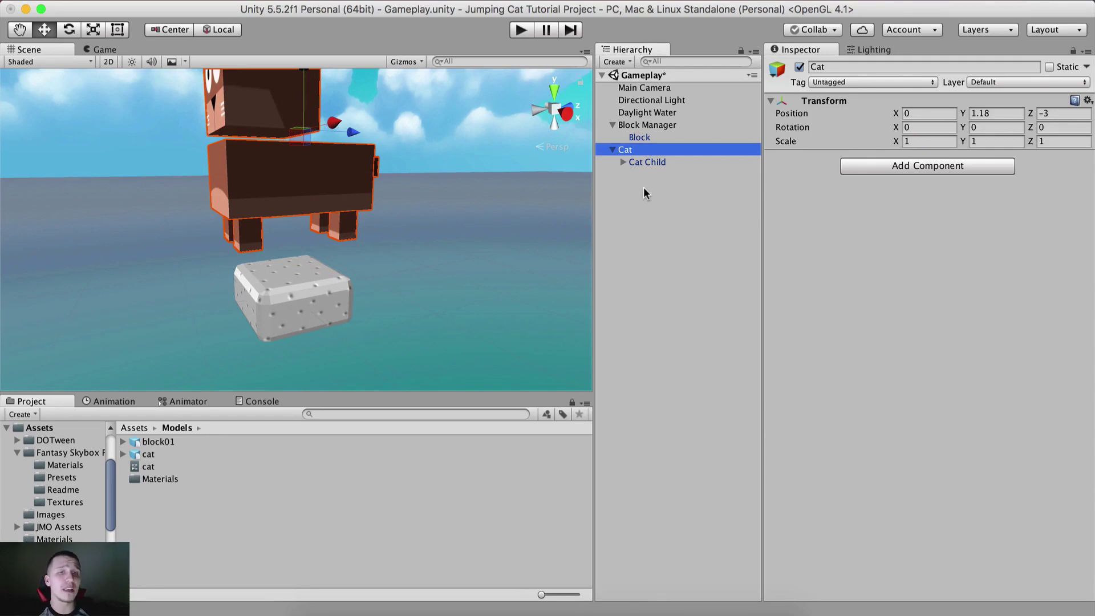
click(912, 140)
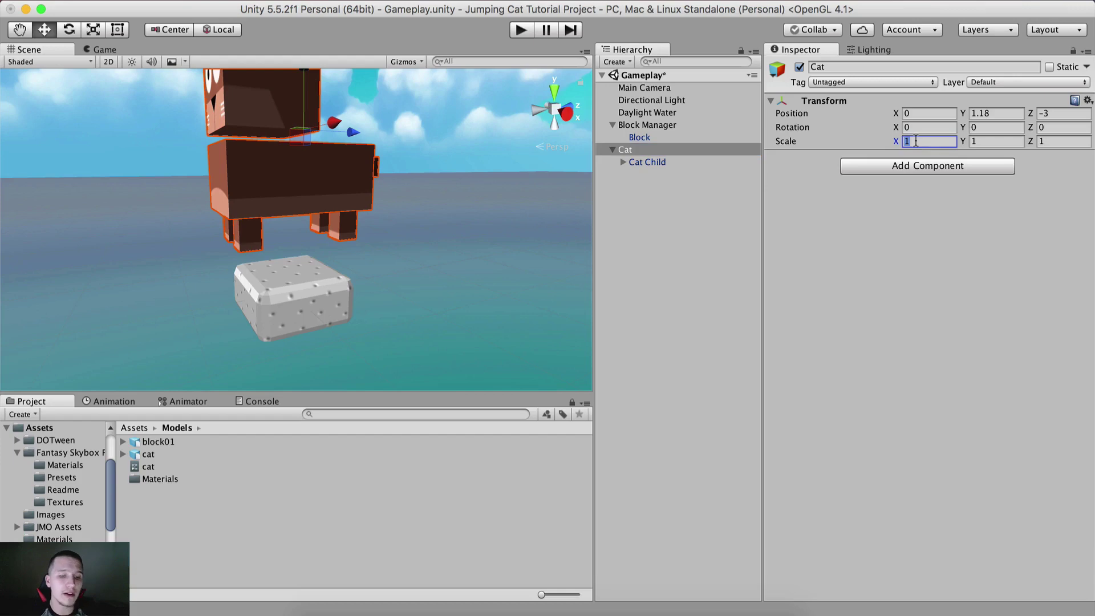
text(.6)
key(Tab)
text(.6)
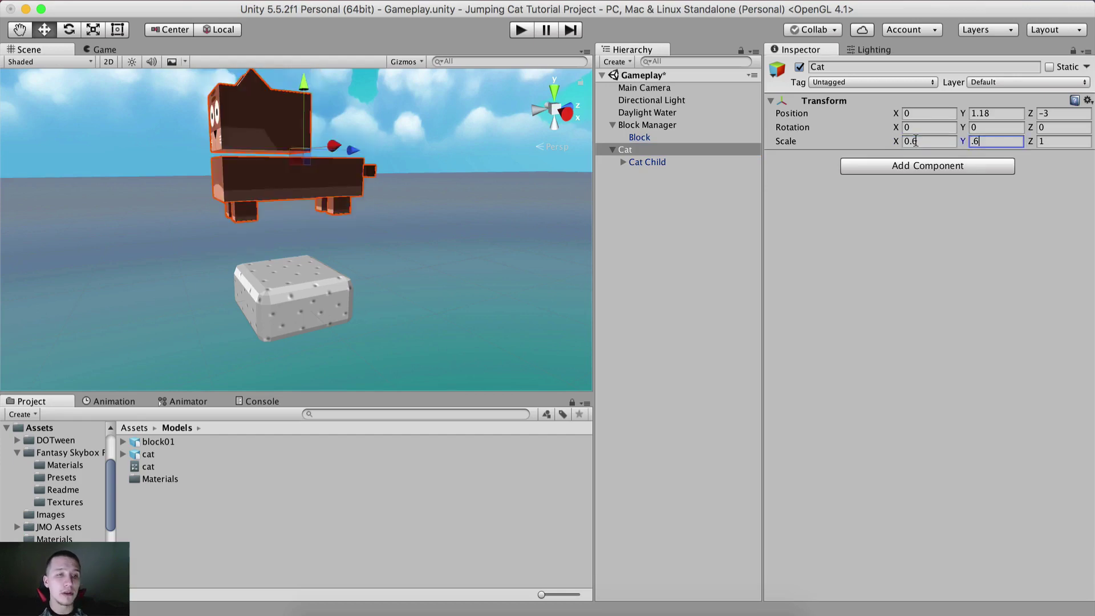
key(Tab)
text(.6)
alt+drag(502, 251, 408, 276)
scroll(279, 269, up, 5)
key(w)
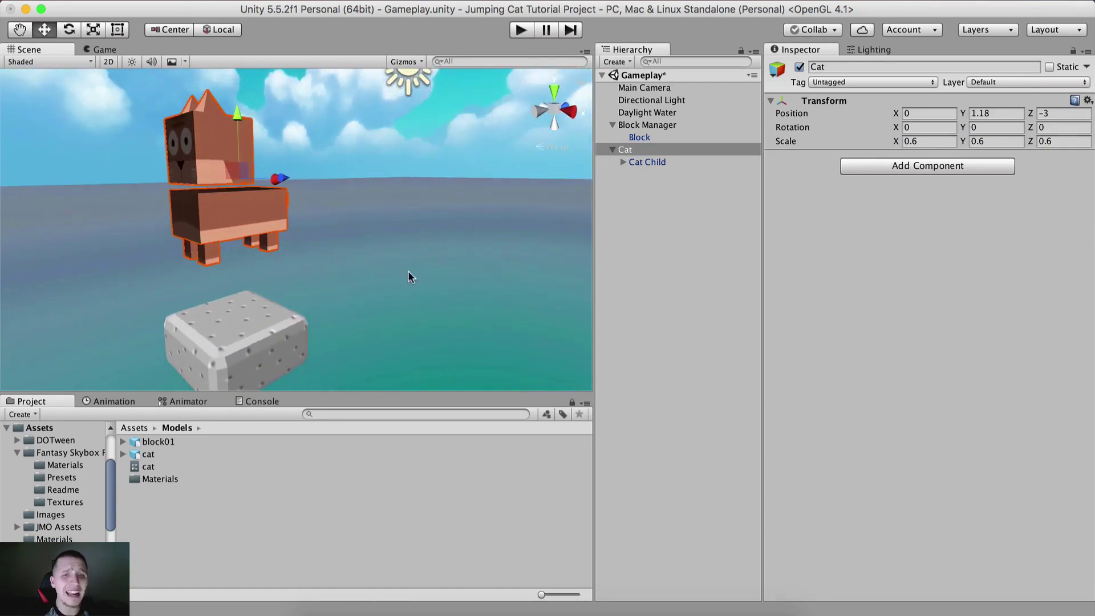
click(671, 150)
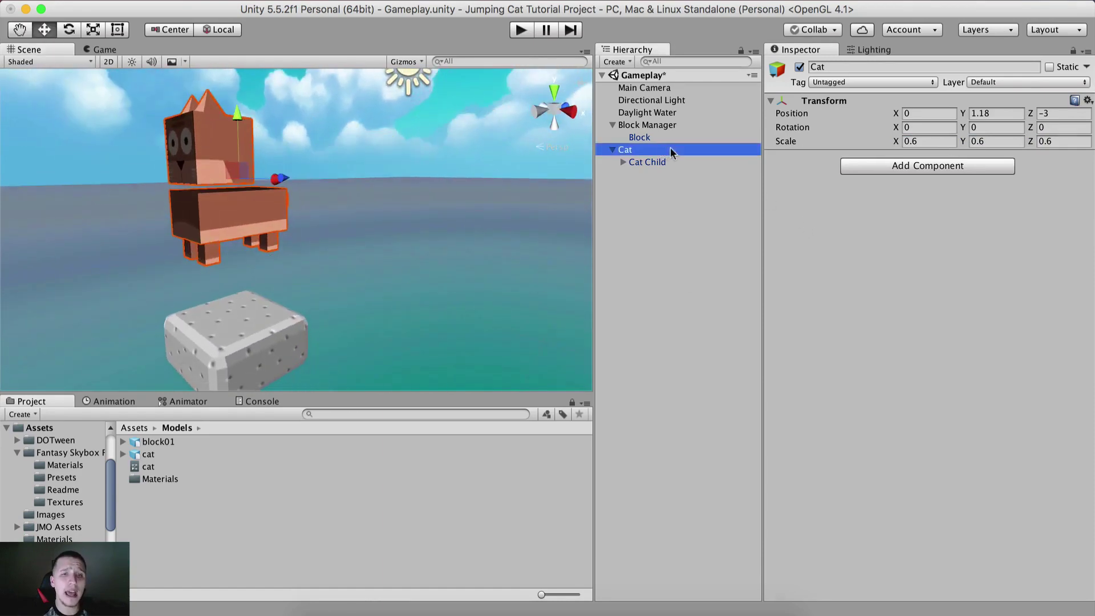
Add Box Collider, Rigidbody and Audio Source components to the Cat via component search.
click(888, 166)
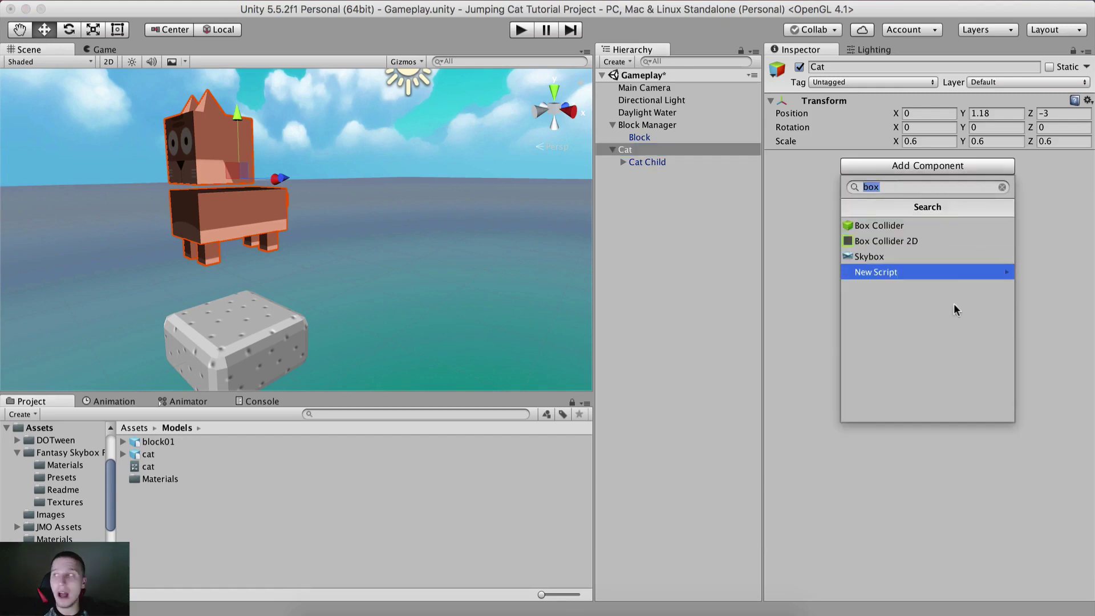
key(Up)
key(Up)
key(Up)
key(Return)
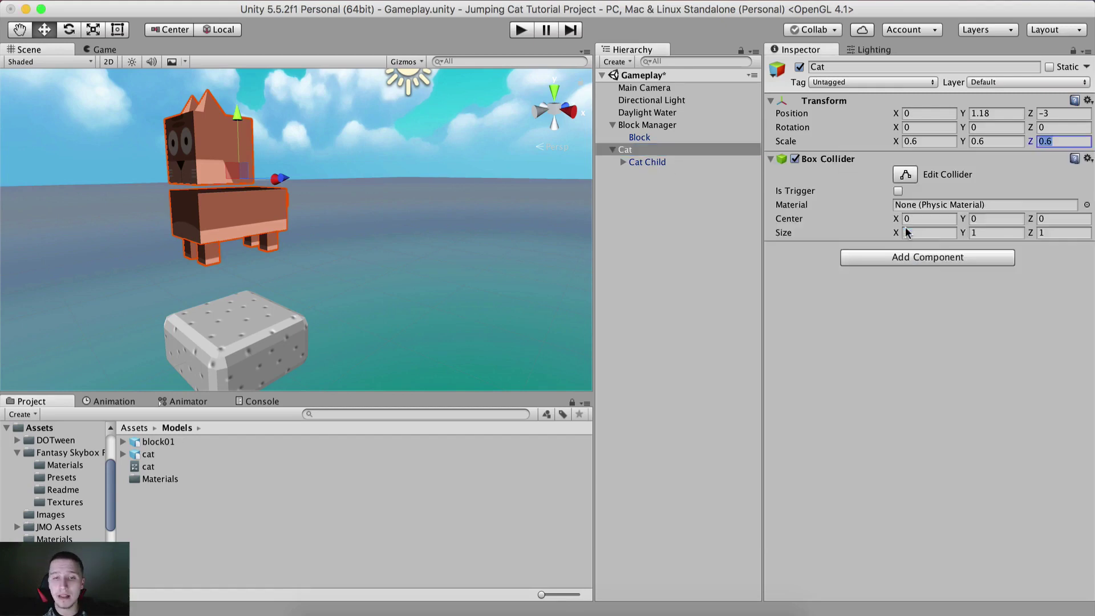
click(927, 257)
text(rig)
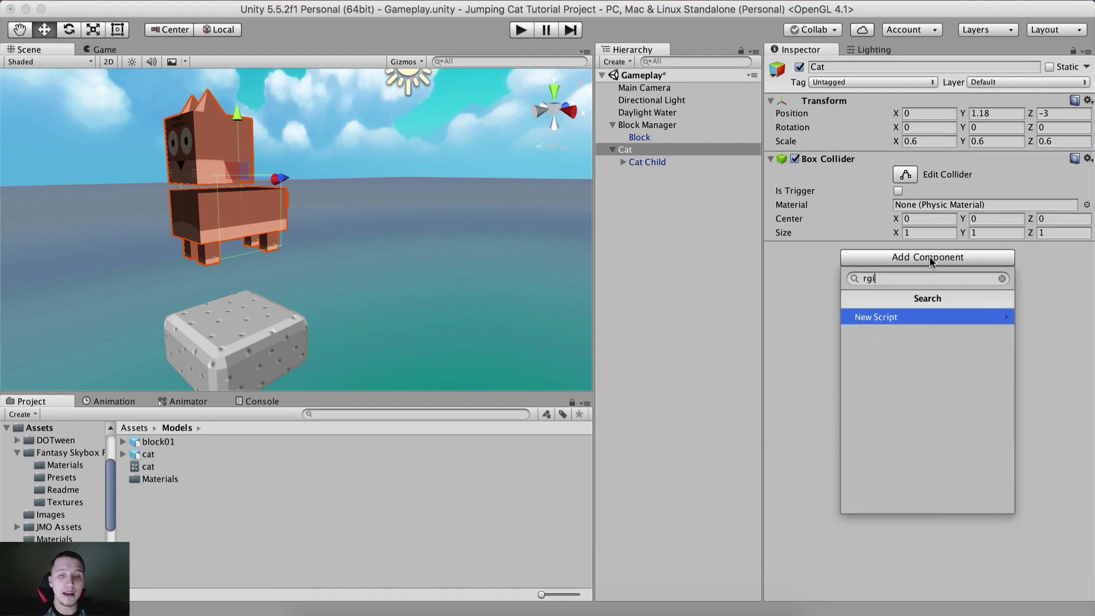
key(Return)
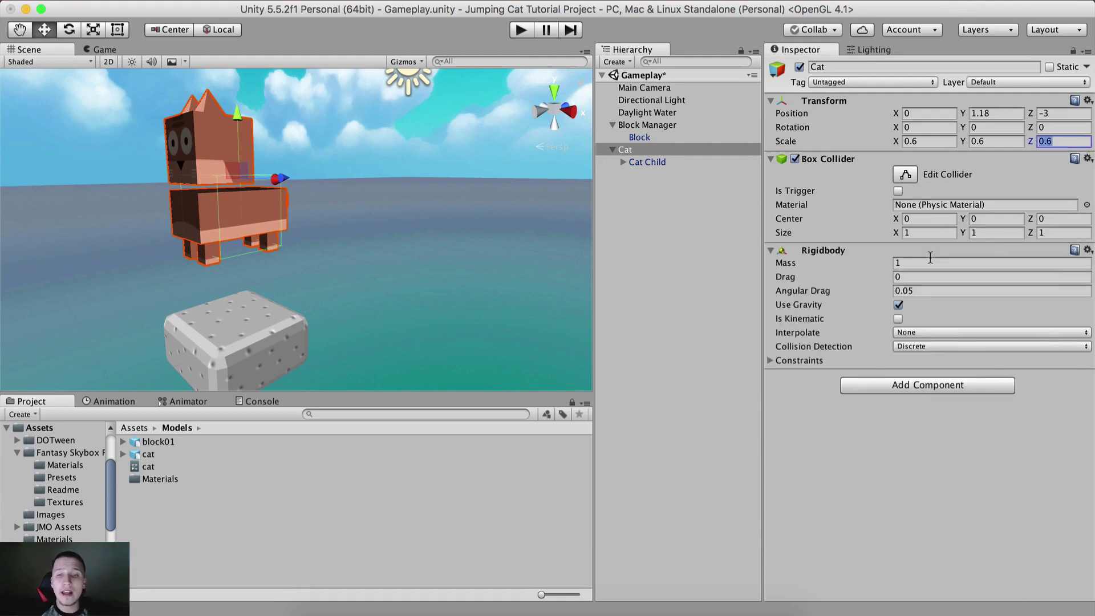
click(974, 380)
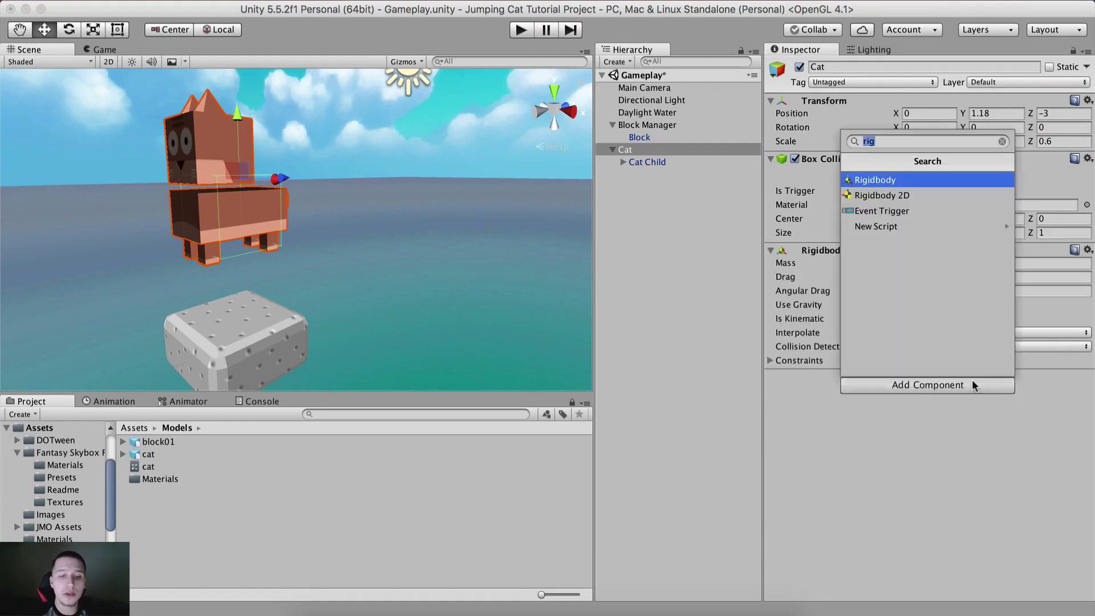
text(audios)
key(Return)
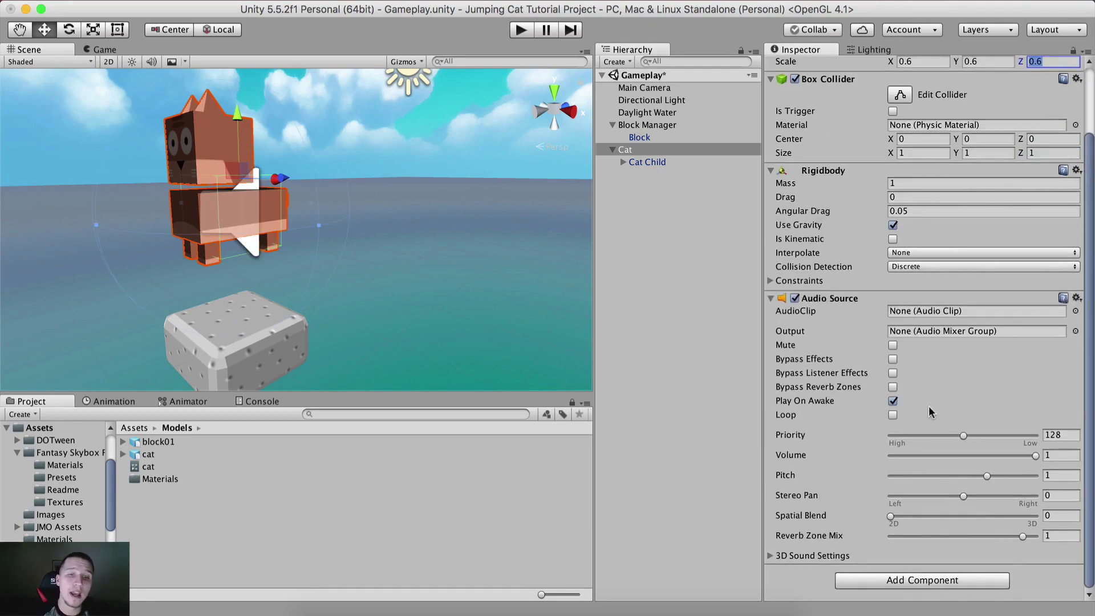
Turn off Play On Awake and assign the catjump clip to the Cat's Audio Source.
click(893, 402)
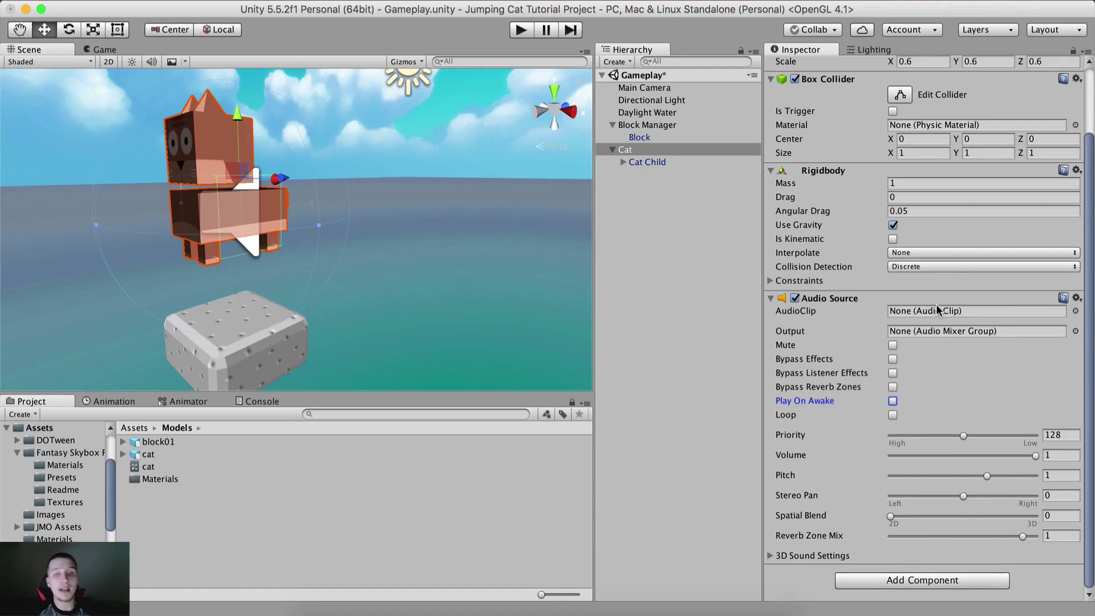
click(1075, 312)
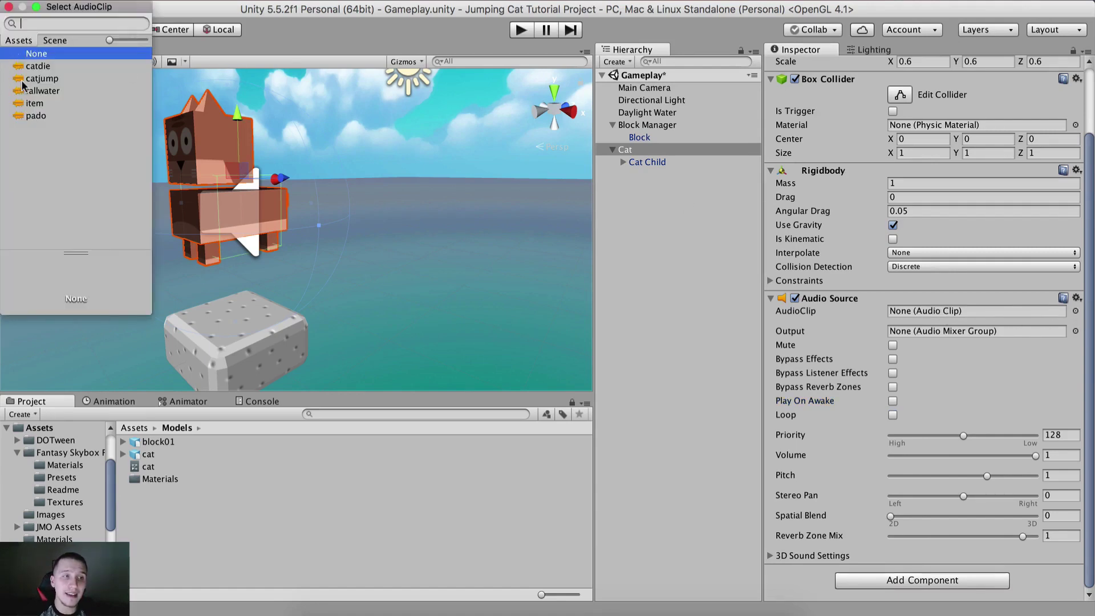
click(43, 79)
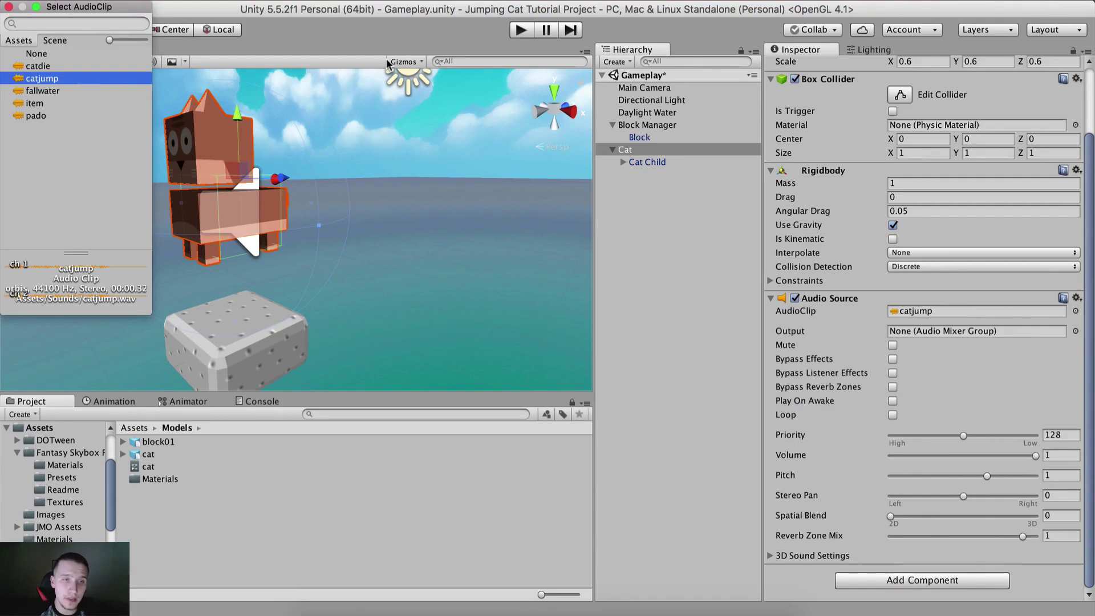
click(437, 39)
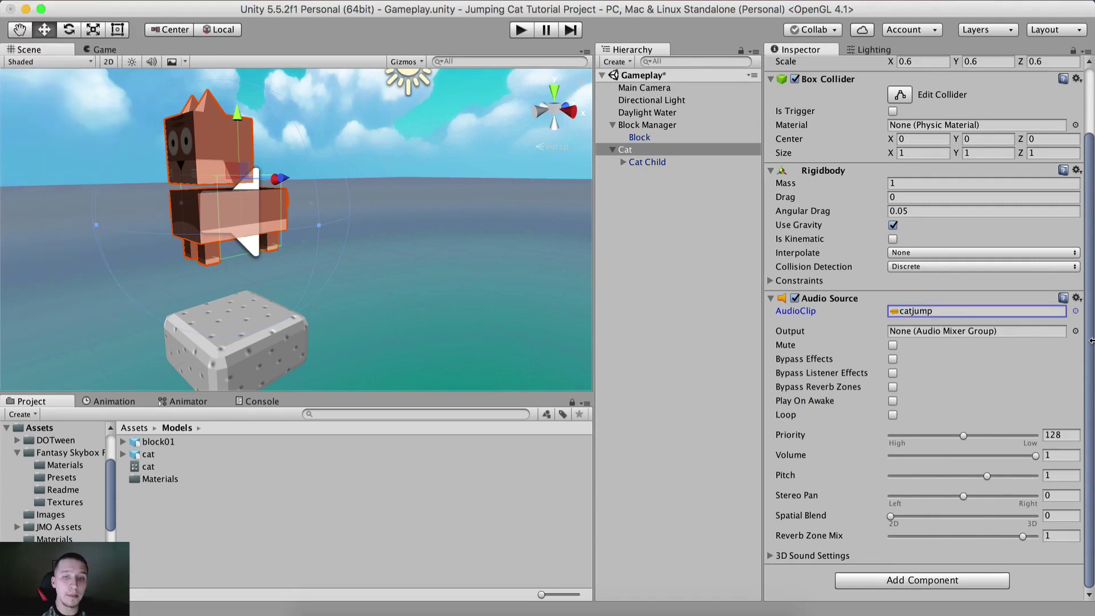
click(1075, 311)
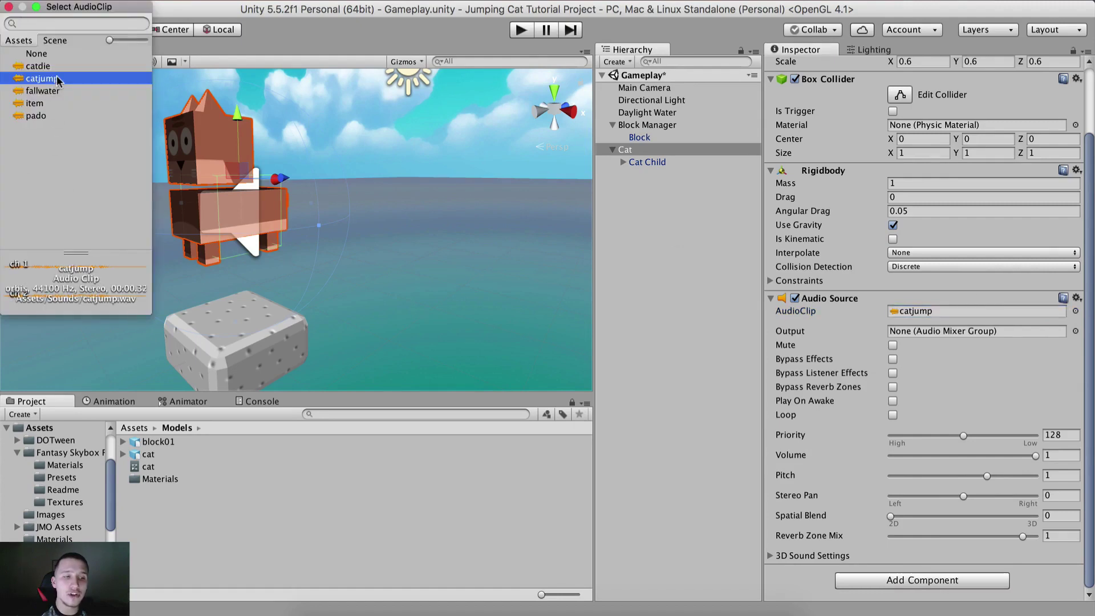
click(135, 428)
Open Assets/Sounds in the Project panel, preview the catdie clip, and reselect Cat.
click(135, 428)
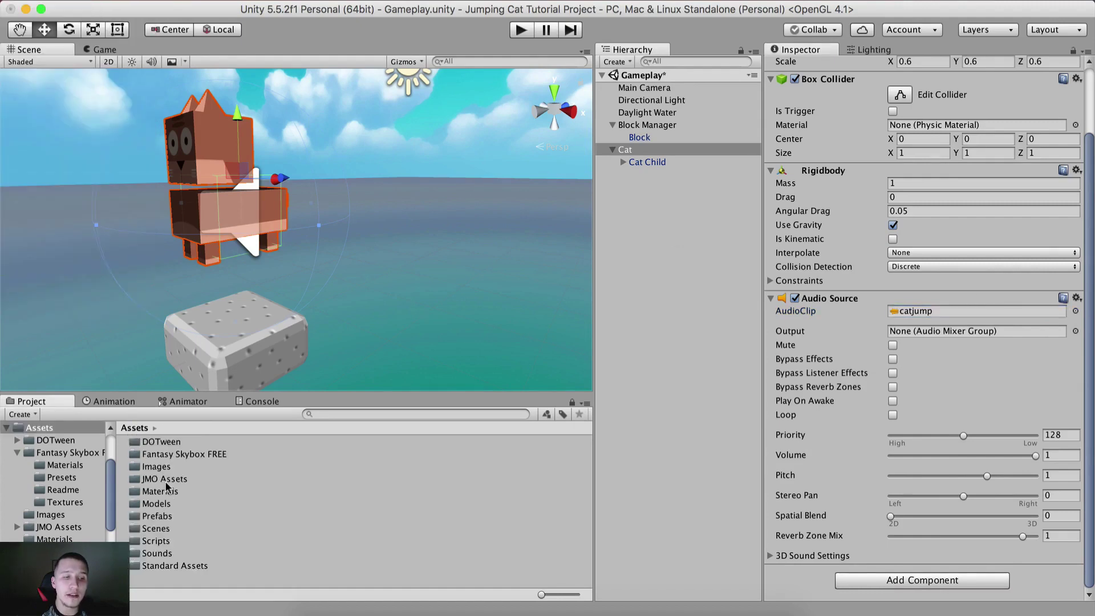
double_click(169, 551)
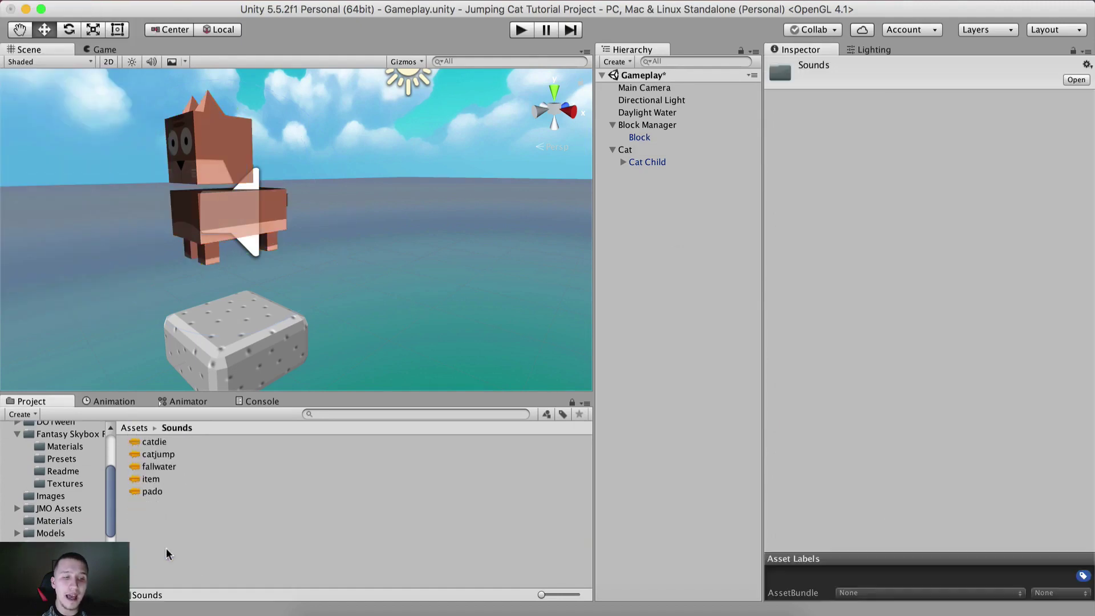
click(633, 150)
scroll(858, 453, down, 3)
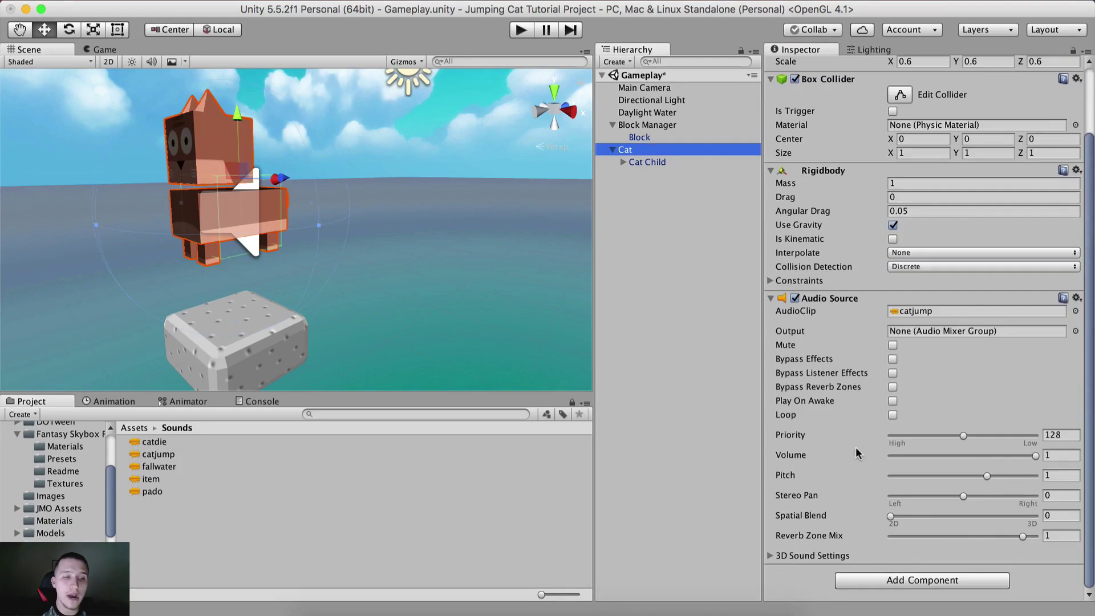
click(157, 443)
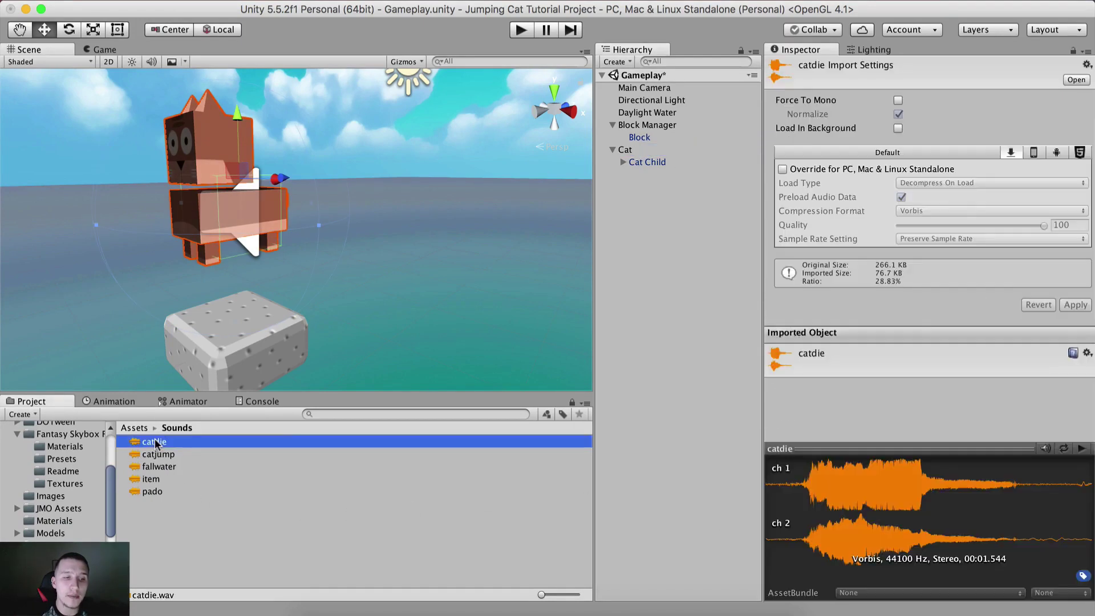
click(636, 150)
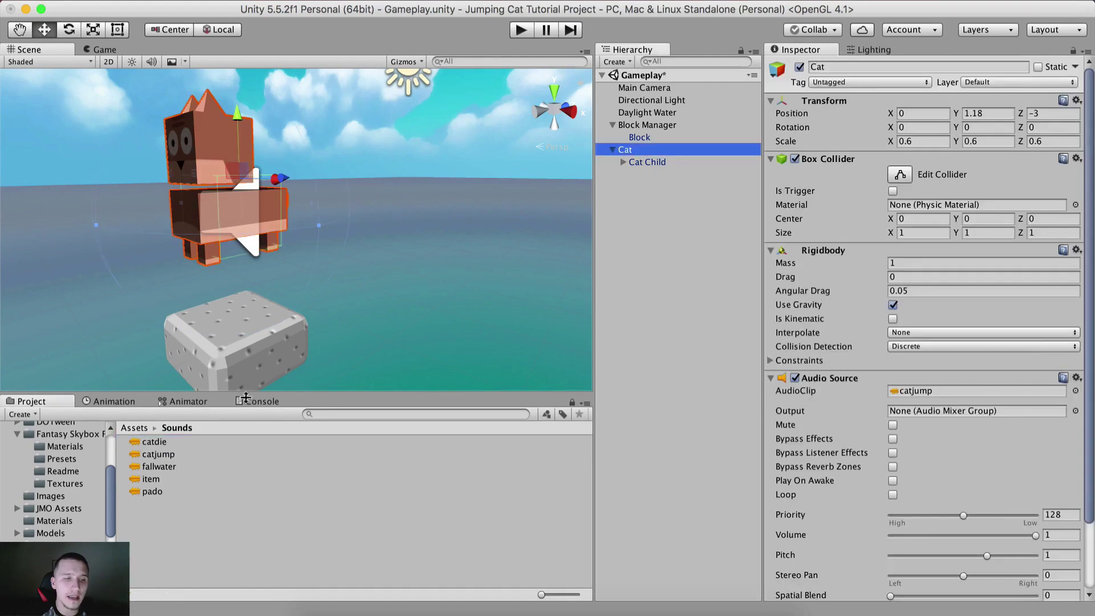
In the Cat's Rigidbody Constraints, tick Freeze Rotation X, Y, Z and Freeze Position X and Z.
drag(160, 467, 924, 393)
scroll(923, 391, down, 2)
scroll(924, 393, down, 1)
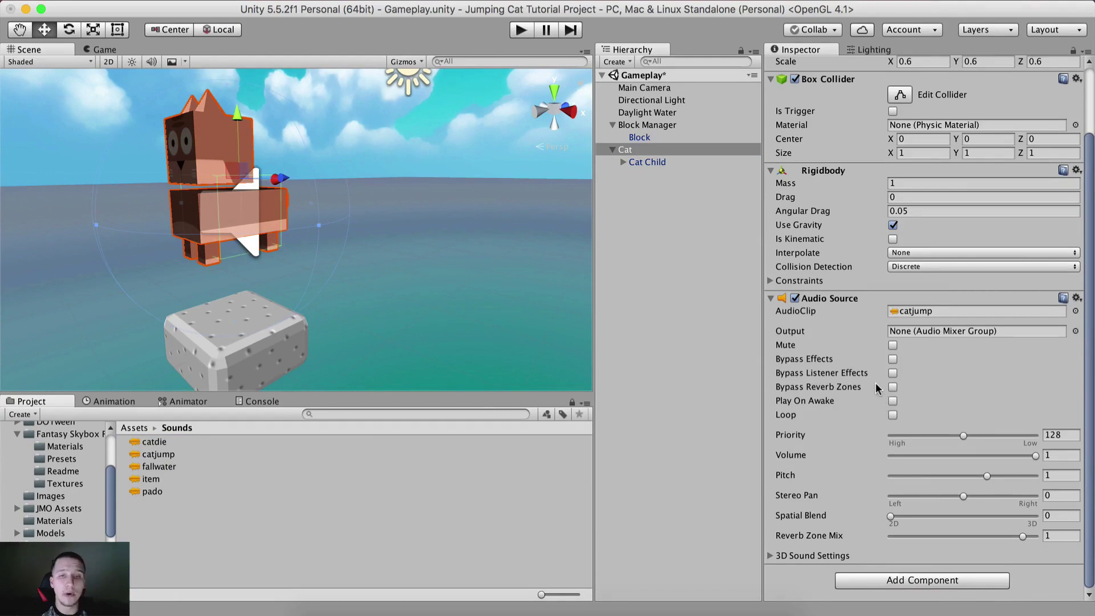
scroll(875, 382, up, 3)
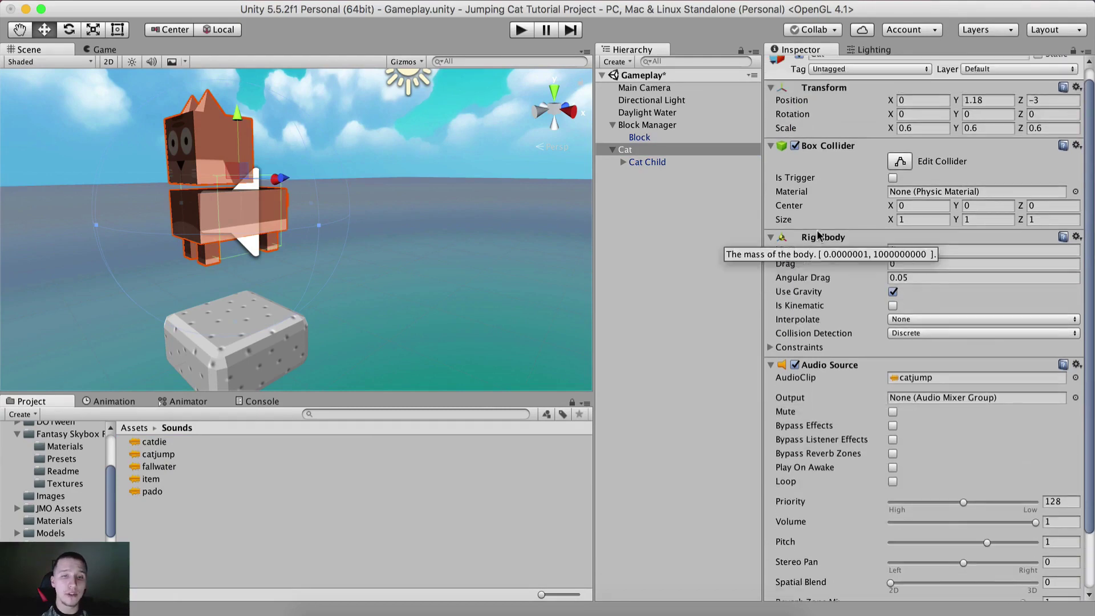
click(773, 347)
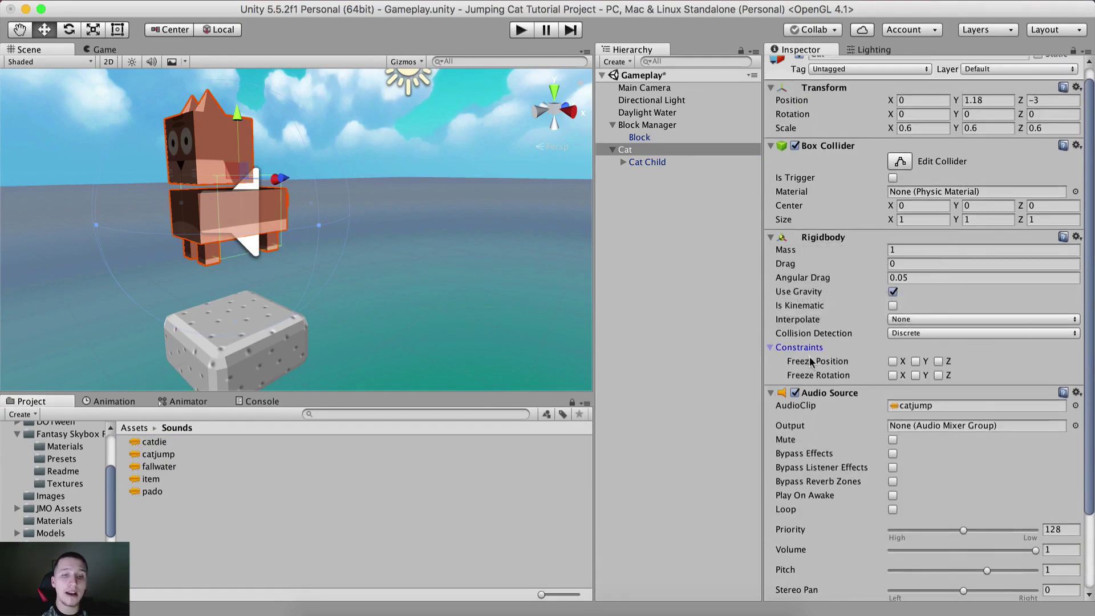
click(893, 375)
click(915, 375)
click(940, 376)
click(893, 361)
click(939, 361)
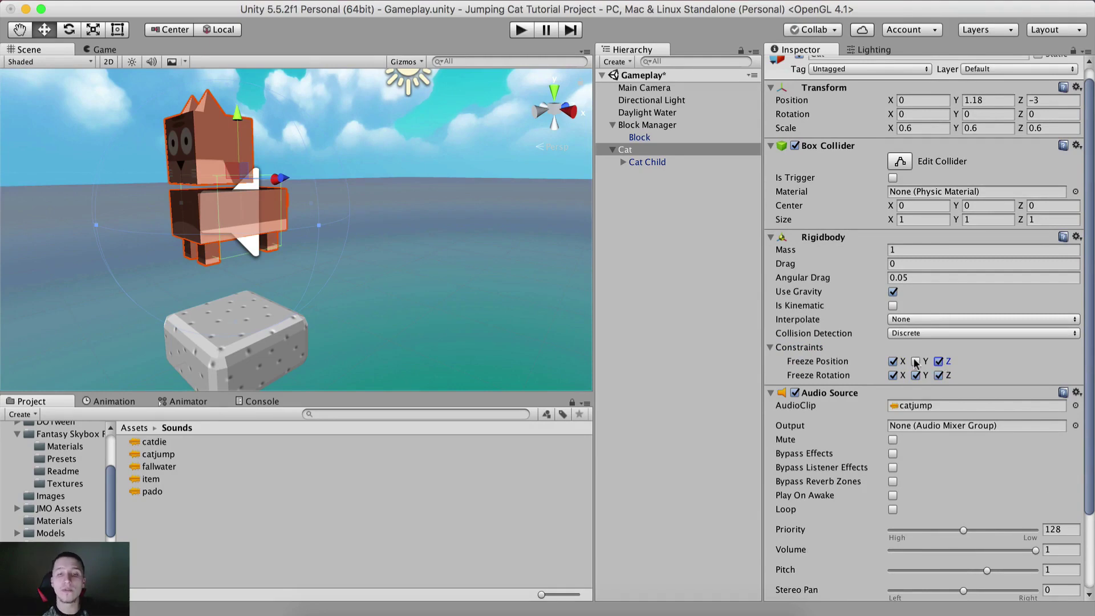